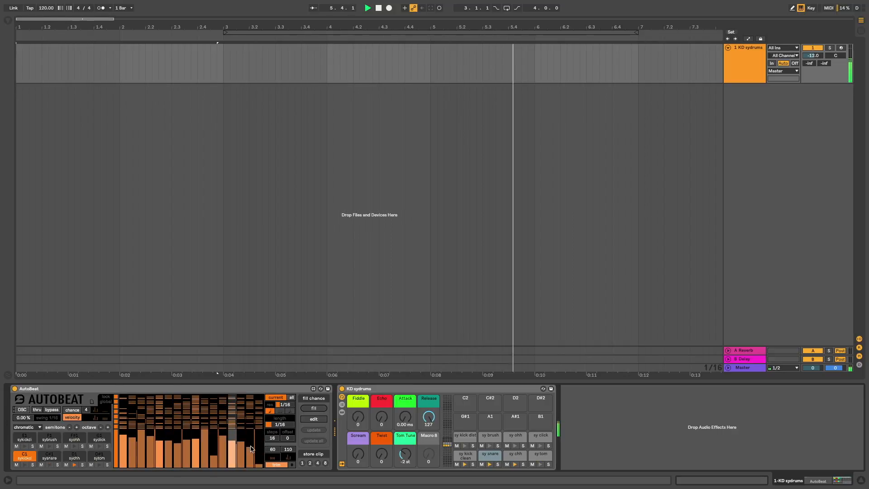
Step: Set the hit chances for the distorted kick lane (E1) in AutoBeat's step sequencer
{"action": "left_click", "coordinate": [75, 411]}
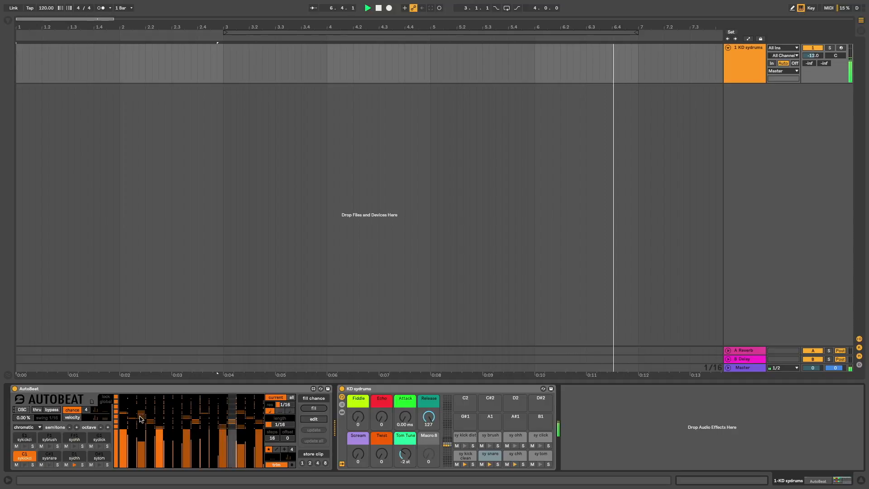
{"action": "left_click", "coordinate": [123, 411]}
{"action": "left_click", "coordinate": [206, 421]}
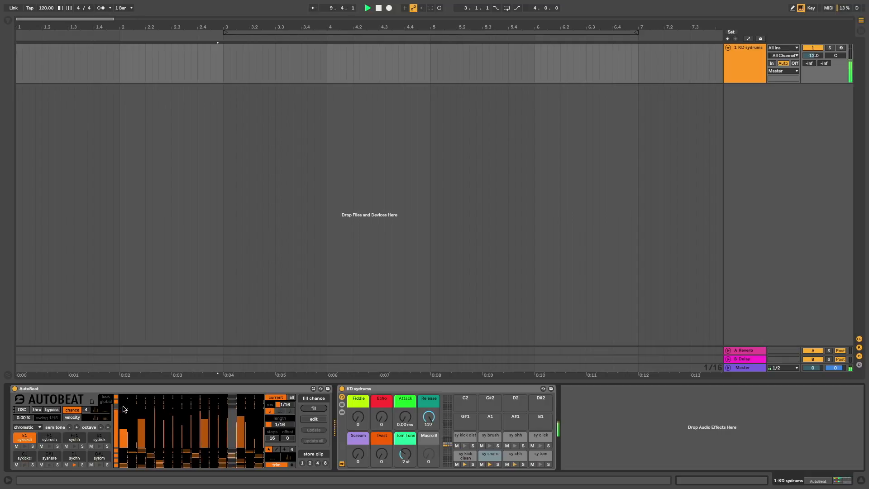
Step: Draw varied hit chances across the brush lane (F1) and lower the chance of step 5
{"action": "left_click", "coordinate": [134, 407]}
{"action": "left_click_drag", "start_coordinate": [134, 411], "coordinate": [254, 419]}
{"action": "left_click", "coordinate": [258, 419]}
{"action": "left_click", "coordinate": [215, 420]}
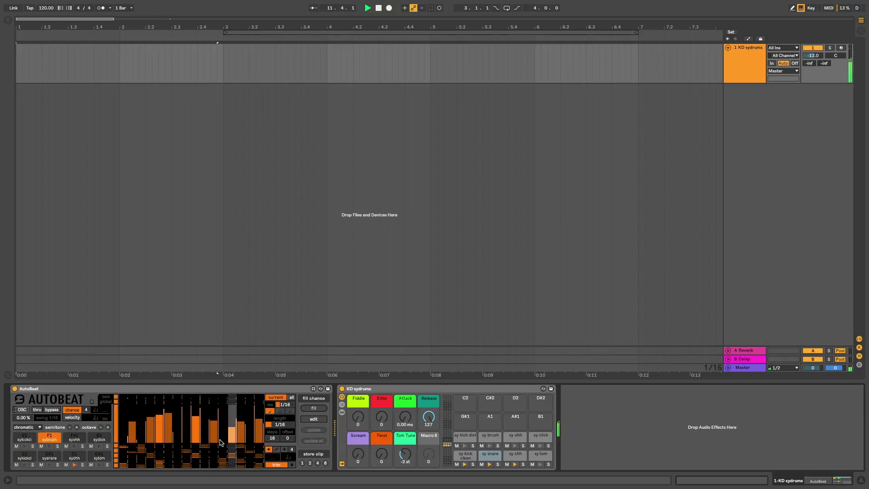
{"action": "left_click", "coordinate": [160, 430]}
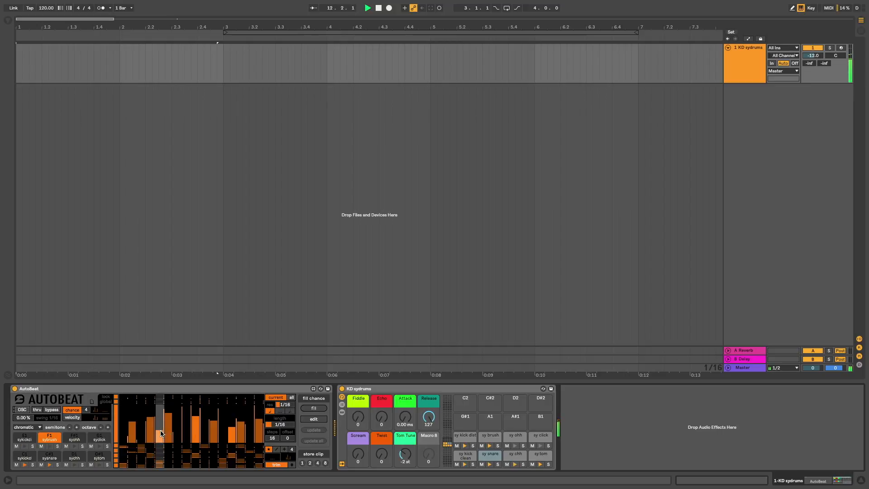
Step: Draw hit chances across the F#1 hi-hat lane and clear the unwanted steps, keeping steps 13 and 15
{"action": "left_click", "coordinate": [129, 403]}
{"action": "mouse_move", "coordinate": [134, 407]}
{"action": "left_mouse_down"}
{"action": "mouse_move", "coordinate": [190, 417]}
{"action": "mouse_move", "coordinate": [228, 406]}
{"action": "mouse_move", "coordinate": [252, 424]}
{"action": "left_mouse_up"}
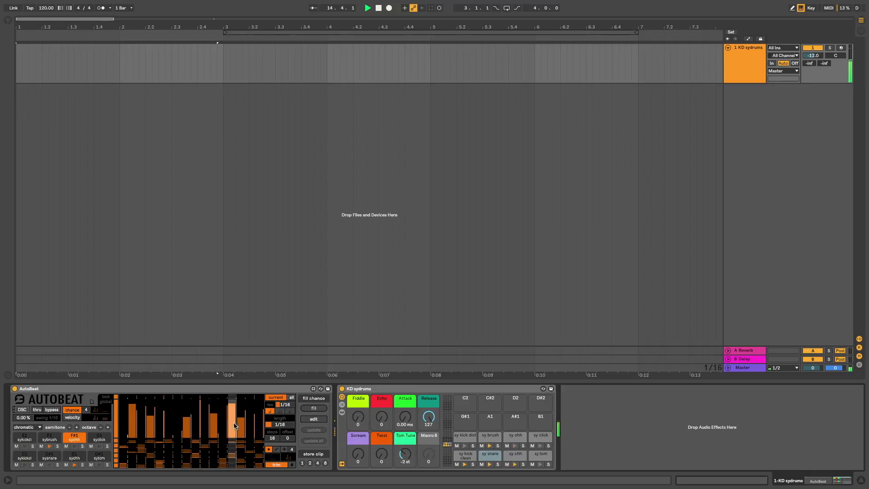
{"action": "left_click", "coordinate": [187, 432]}
{"action": "left_click", "coordinate": [151, 433]}
{"action": "left_click", "coordinate": [132, 433]}
{"action": "left_click_drag", "start_coordinate": [251, 419], "coordinate": [251, 389]}
{"action": "left_click", "coordinate": [241, 434]}
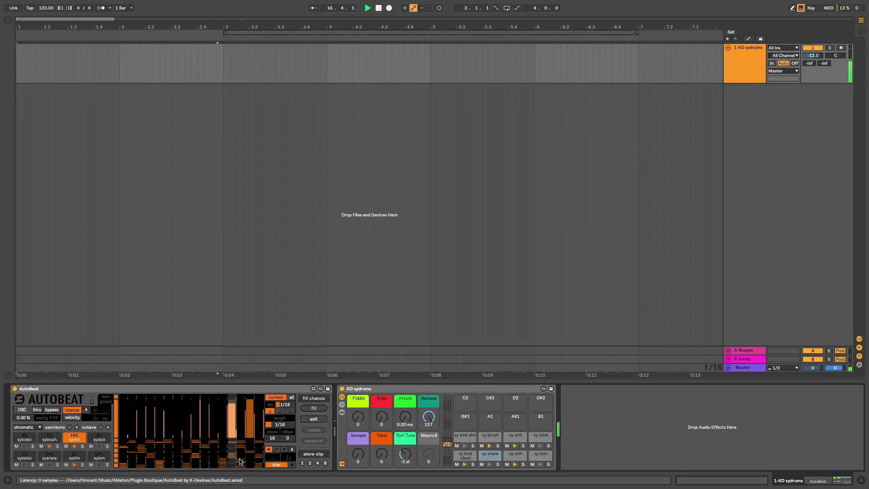
{"action": "left_click", "coordinate": [231, 434]}
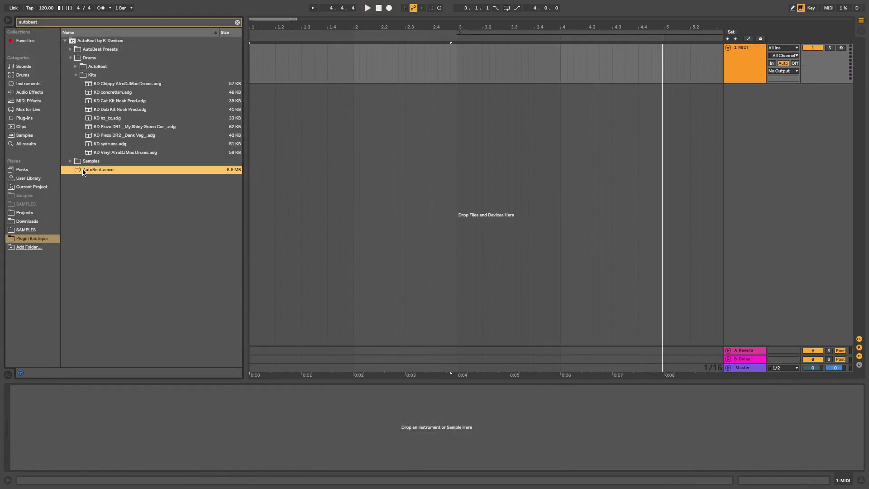
Step: Load the AutoBeat.amxd device onto the empty MIDI track
{"action": "left_click_drag", "start_coordinate": [274, 120], "coordinate": [327, 57]}
{"action": "left_click_drag", "start_coordinate": [324, 128], "coordinate": [324, 130]}
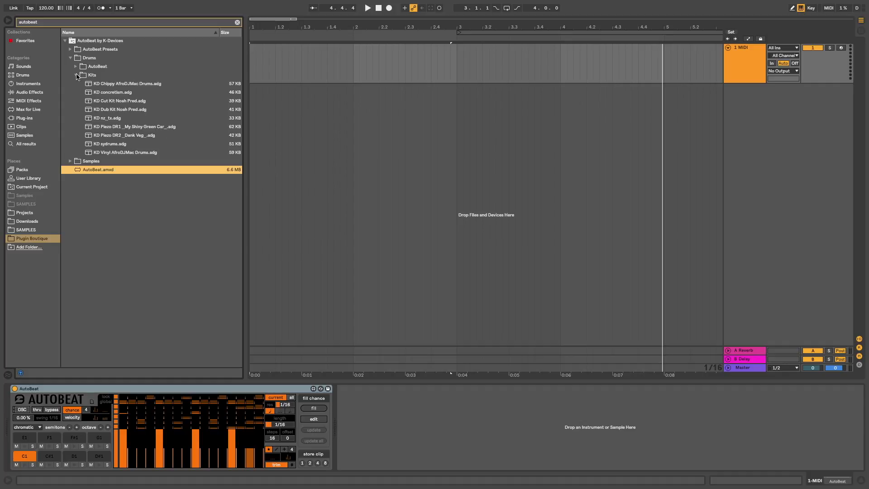
Step: Load the KD Dub Kit Noah Pred drum kit from AutoBeat's Kits folder onto the track after the AutoBeat device
{"action": "left_click", "coordinate": [75, 67]}
{"action": "scroll", "coordinate": [125, 145], "scroll_direction": "down", "scroll_amount": 5}
{"action": "scroll", "coordinate": [126, 146], "scroll_direction": "up", "scroll_amount": 5}
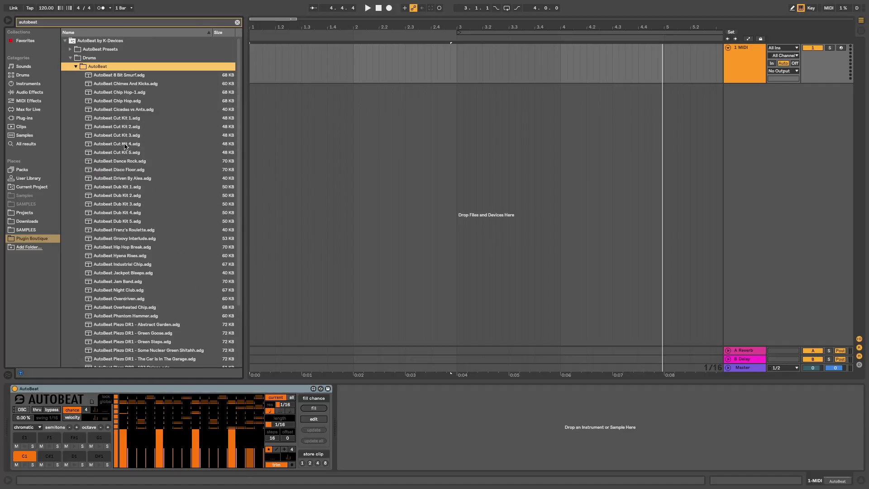
{"action": "left_click", "coordinate": [76, 66]}
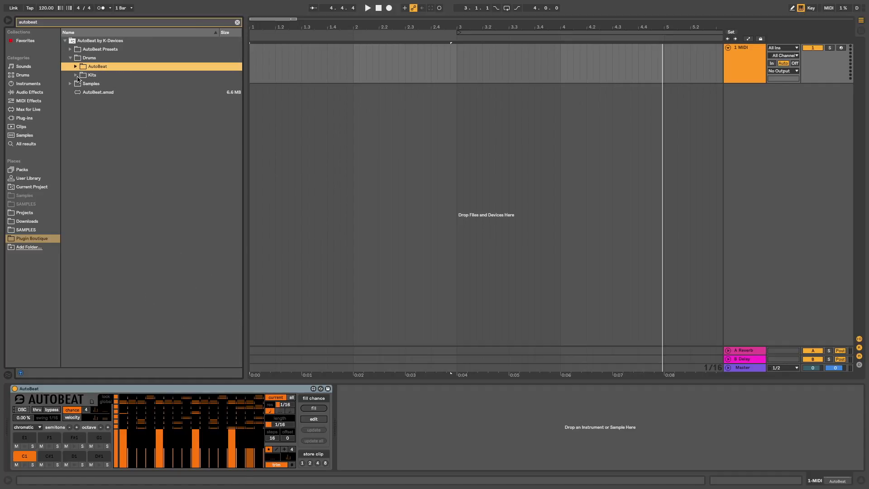
{"action": "left_click", "coordinate": [76, 76]}
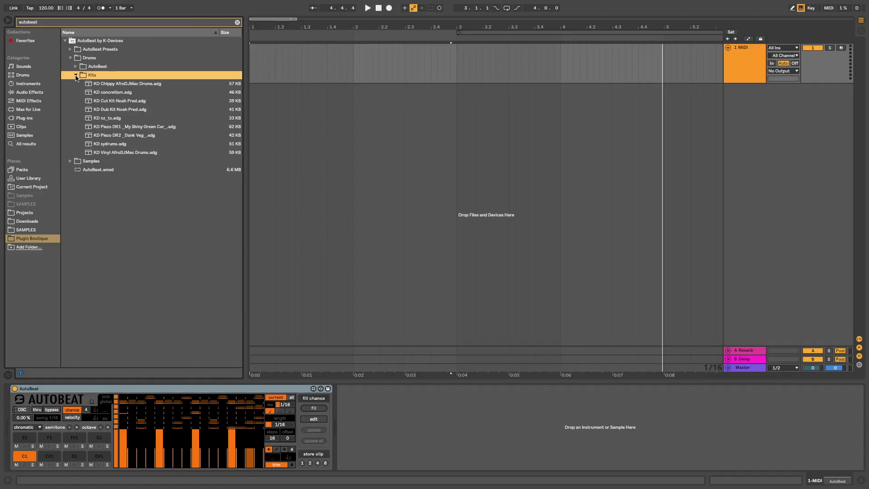
{"action": "left_click", "coordinate": [115, 110]}
{"action": "left_click_drag", "start_coordinate": [365, 423], "coordinate": [367, 425]}
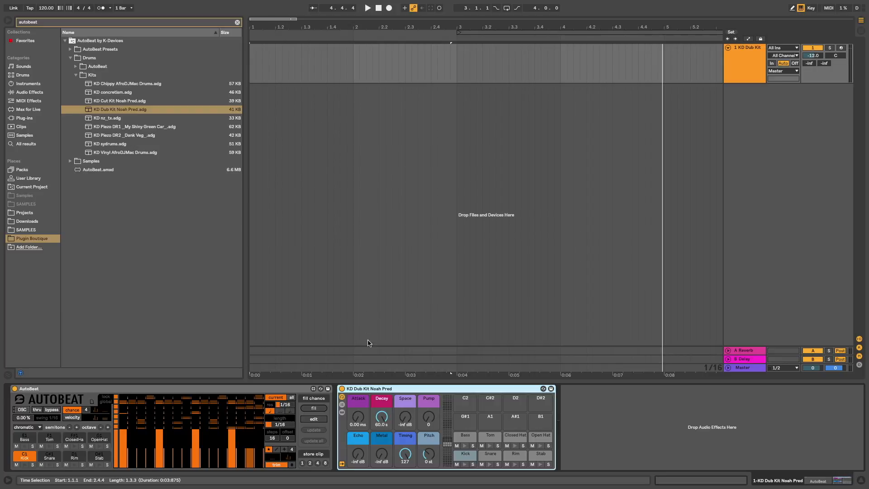
Step: Replace the default pattern with kick hit chances on steps 1, 6, 10 and 14, and play it back
{"action": "key", "text": "space"}
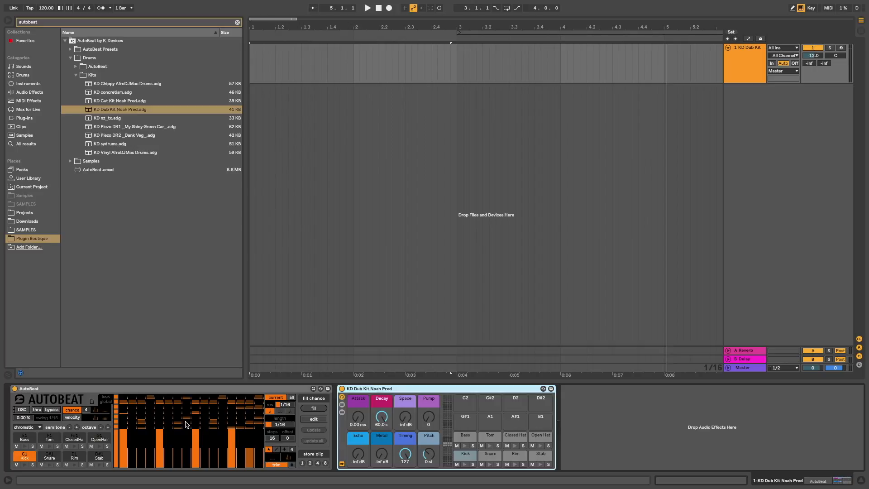
{"action": "left_click", "coordinate": [104, 413]}
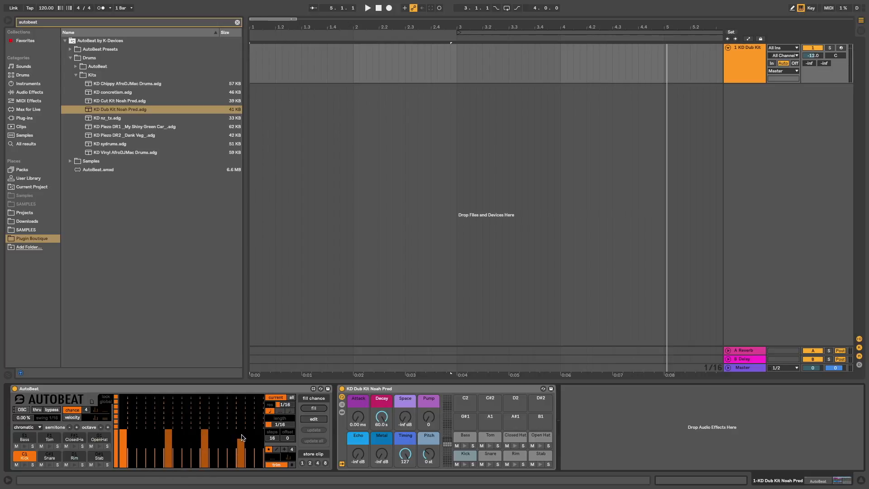
{"action": "key", "text": "space"}
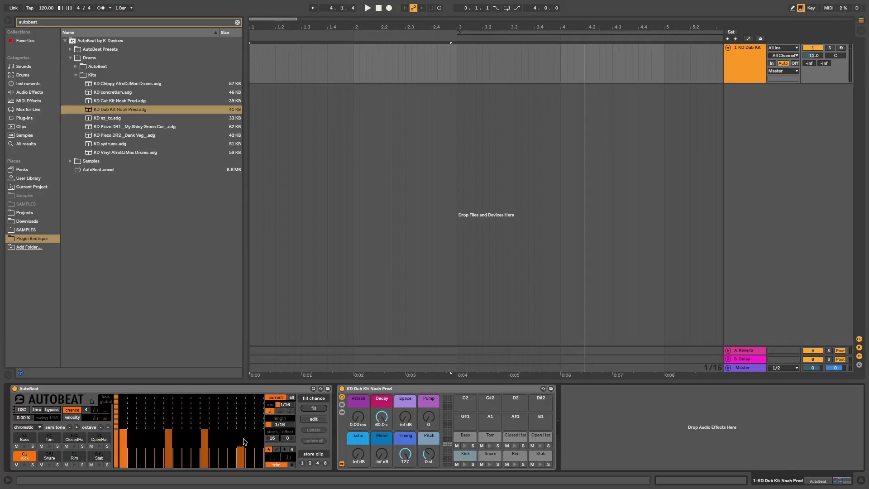
Step: Draw varied closed hi-hat chances and velocities across all 16 steps and play the beat
{"action": "left_click", "coordinate": [124, 402]}
{"action": "left_click_drag", "start_coordinate": [152, 397], "coordinate": [251, 392]}
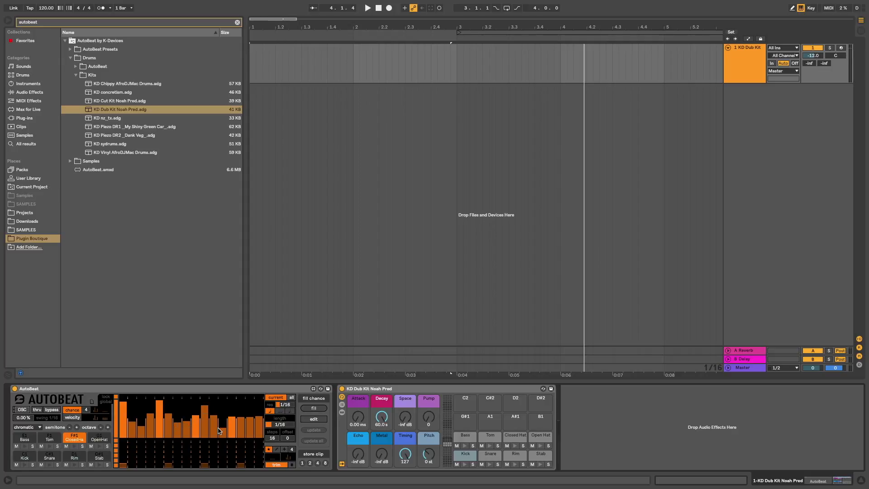
{"action": "key", "text": "space"}
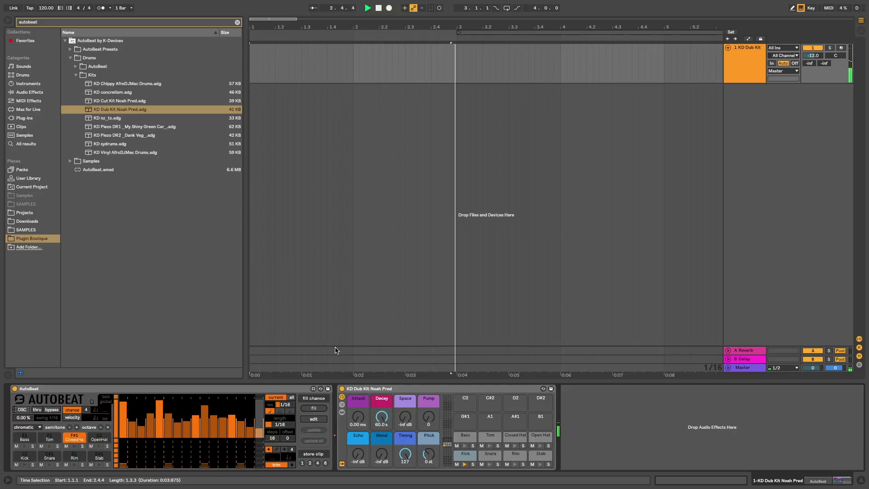
{"action": "left_click", "coordinate": [73, 418]}
{"action": "left_click", "coordinate": [74, 418]}
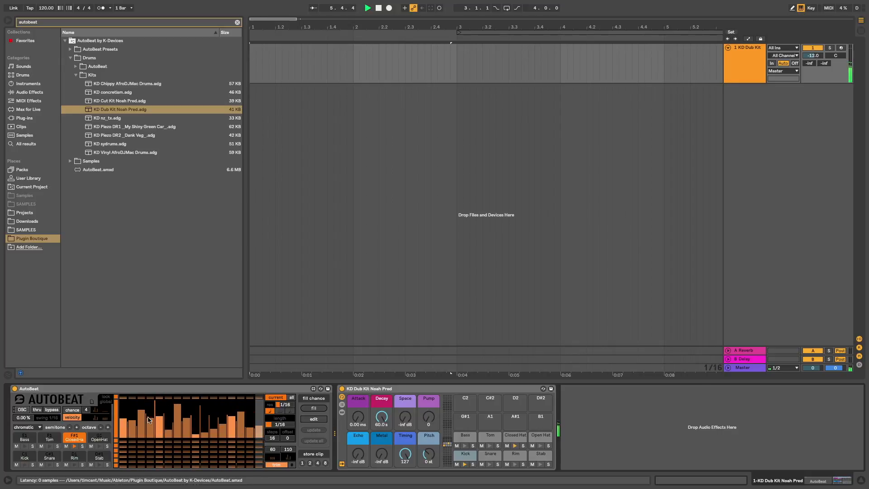
Step: Set high hit chances for the snare lane on steps 6 and 14
{"action": "left_click", "coordinate": [121, 462]}
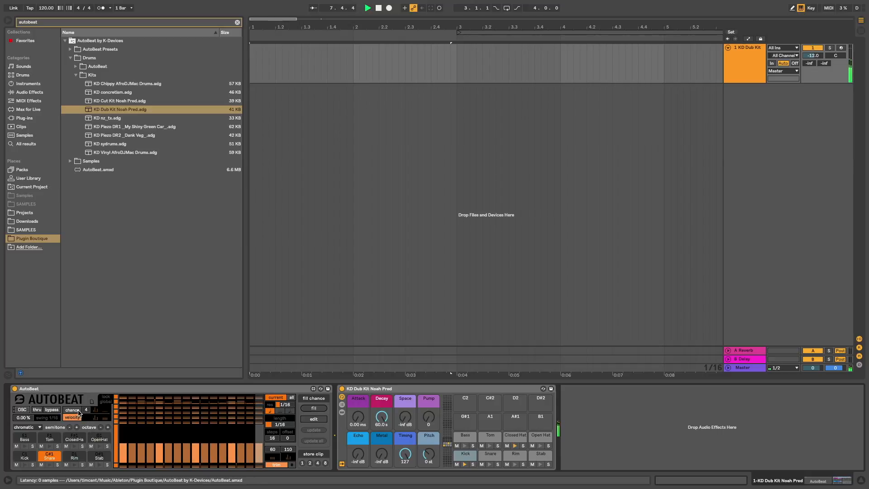
{"action": "left_click", "coordinate": [72, 410]}
{"action": "left_click_drag", "start_coordinate": [167, 453], "coordinate": [168, 441]}
{"action": "left_click_drag", "start_coordinate": [240, 451], "coordinate": [239, 433]}
{"action": "left_click", "coordinate": [169, 432]}
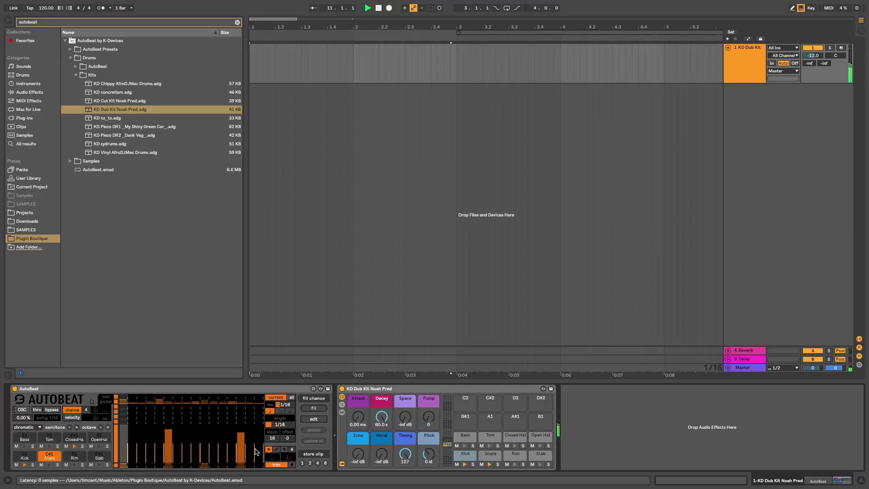
Step: Add low-chance ghost snares on steps 5 and 16 and reduce the velocity of step 5
{"action": "left_click", "coordinate": [261, 449]}
{"action": "left_click", "coordinate": [160, 454]}
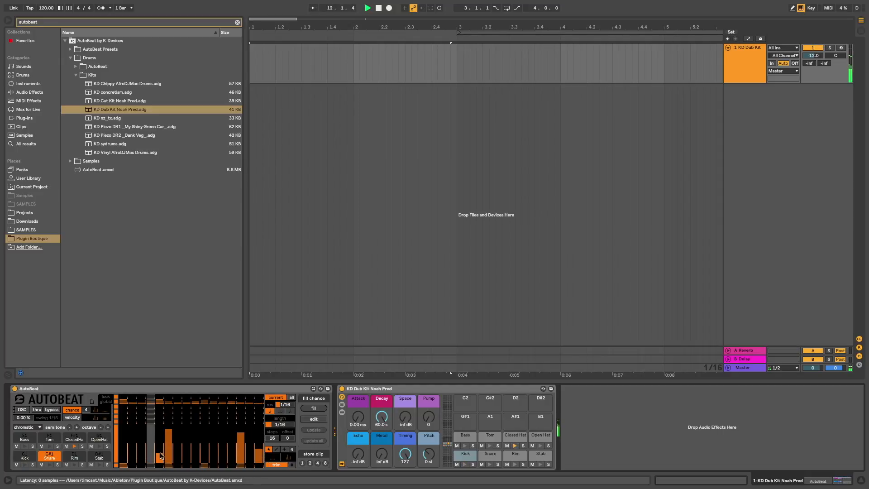
{"action": "left_click", "coordinate": [72, 417]}
{"action": "left_click", "coordinate": [161, 451]}
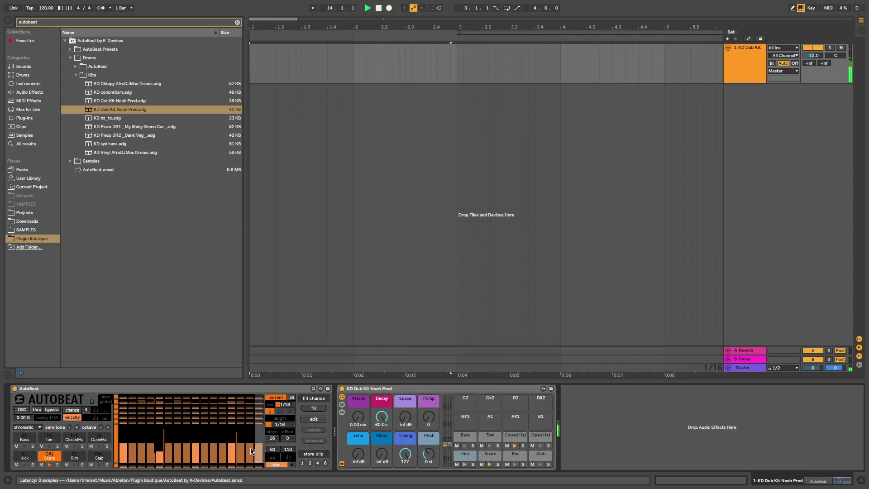
Step: Return to the chance values, randomize the pattern across the lanes and audition it
{"action": "left_click", "coordinate": [71, 410]}
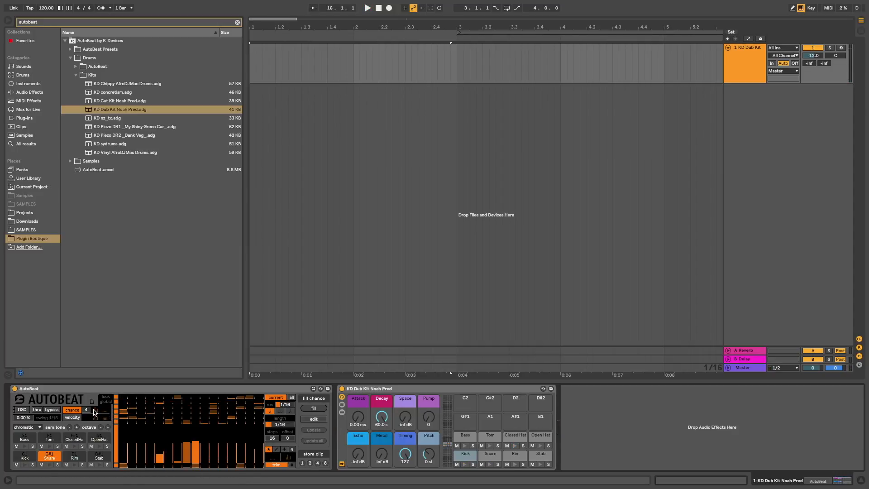
{"action": "key", "text": "space"}
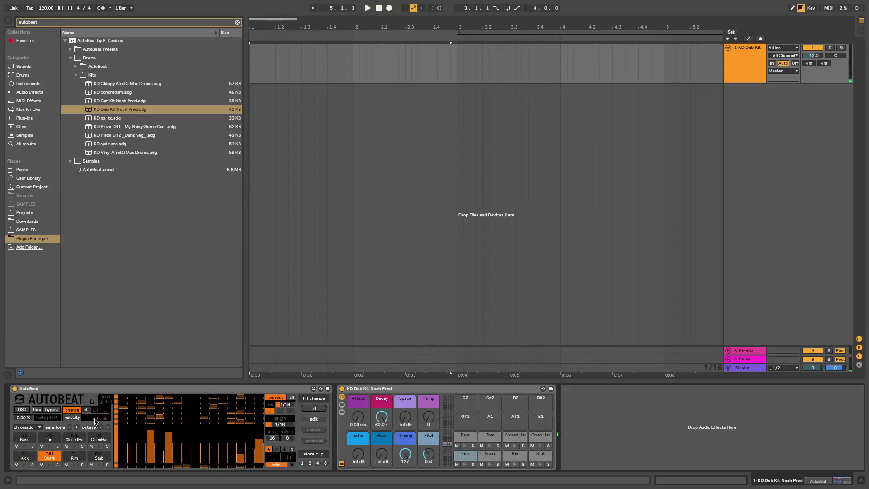
{"action": "key", "text": "space"}
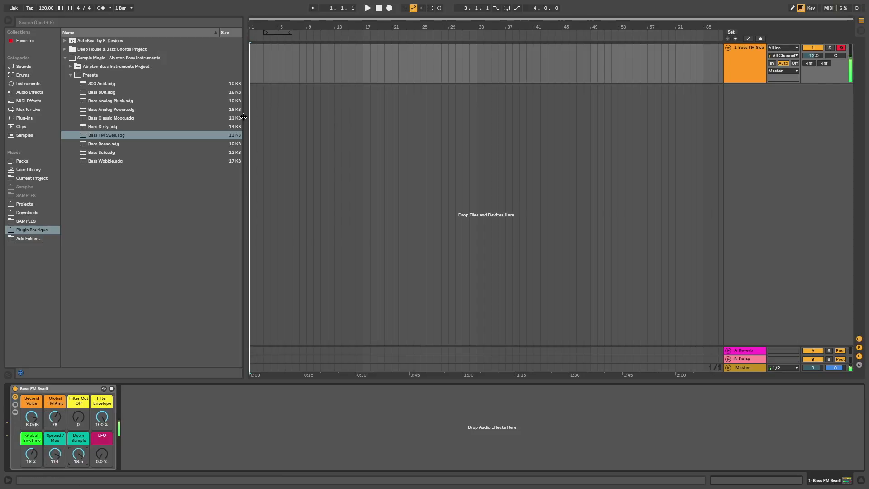
Step: Load the Bass 808 preset and set Drive/Fuzz to 64, Kick to 59 and Decay/Release to 35
{"action": "double_click", "coordinate": [109, 93]}
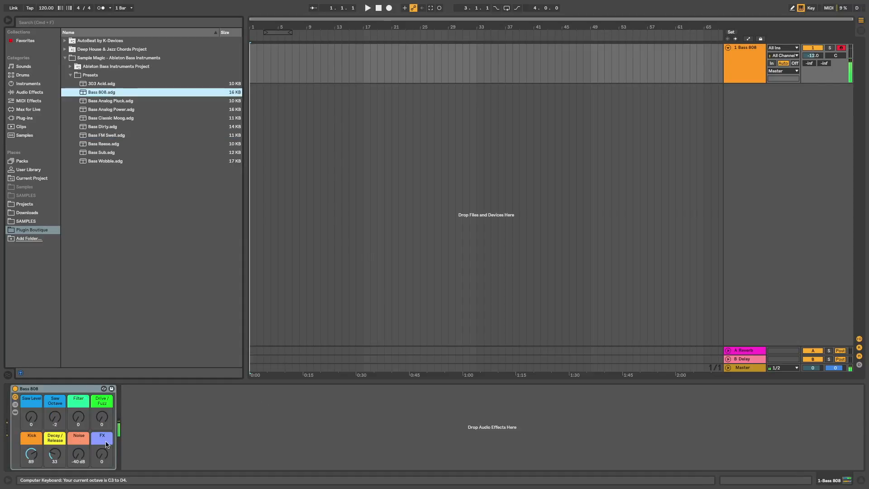
{"action": "left_click_drag", "start_coordinate": [33, 422], "coordinate": [33, 394]}
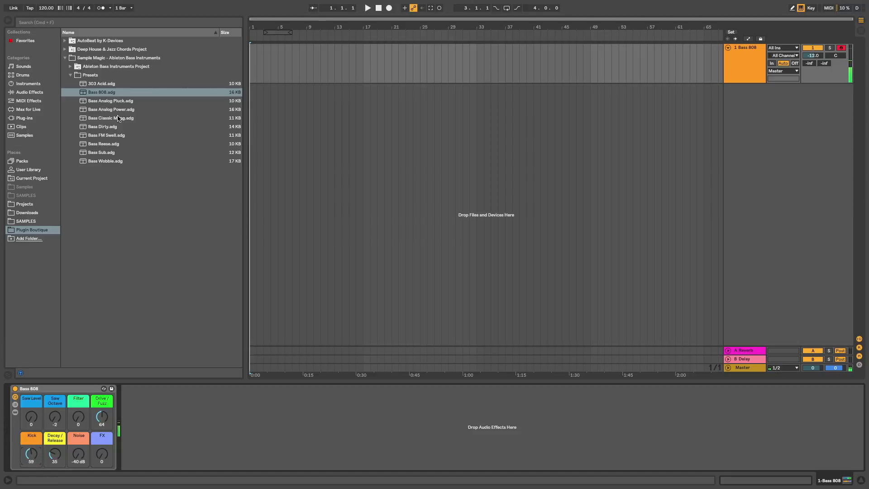
Step: Load the 303 Acid preset, set Square Sub to -13 dB and adjust the filter cutoff
{"action": "double_click", "coordinate": [109, 84]}
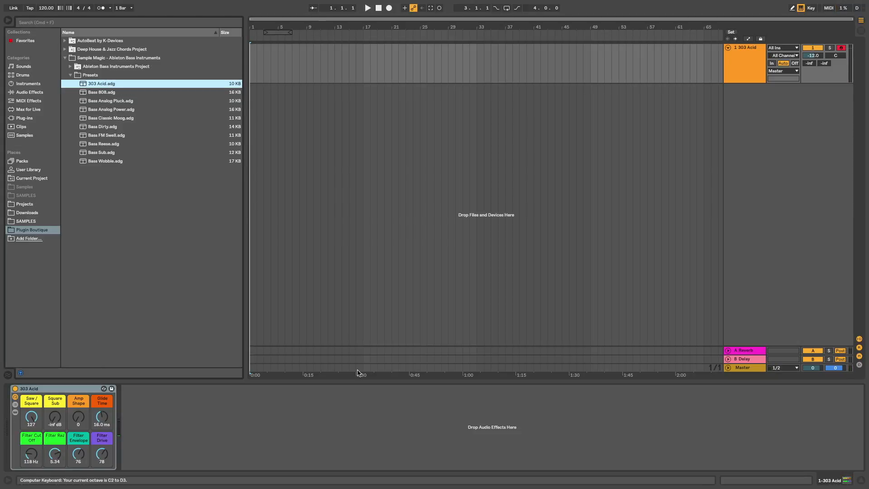
{"action": "left_click_drag", "start_coordinate": [55, 422], "coordinate": [79, 426]}
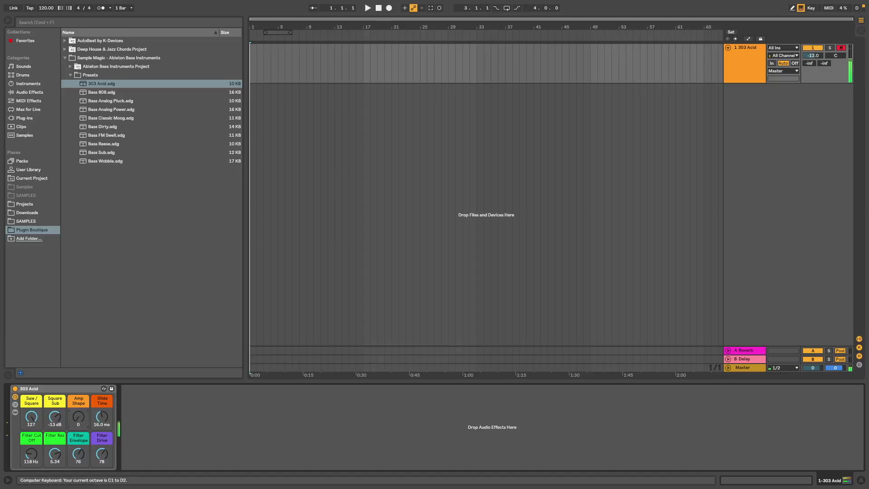
{"action": "left_click_drag", "start_coordinate": [37, 453], "coordinate": [36, 441]}
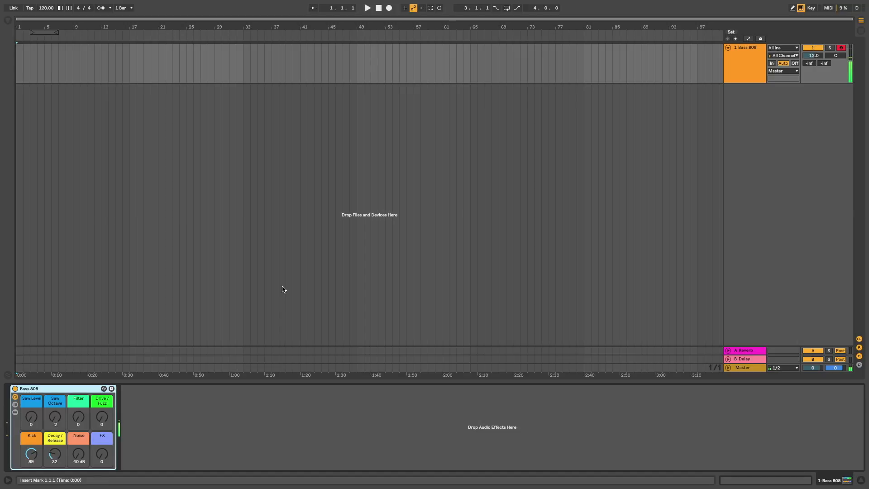
Step: Audition low notes on the Bass 808 instrument and set its Saw Level to 127
{"action": "key", "text": "z"}
{"action": "key", "text": "a"}
{"action": "key", "text": "a"}
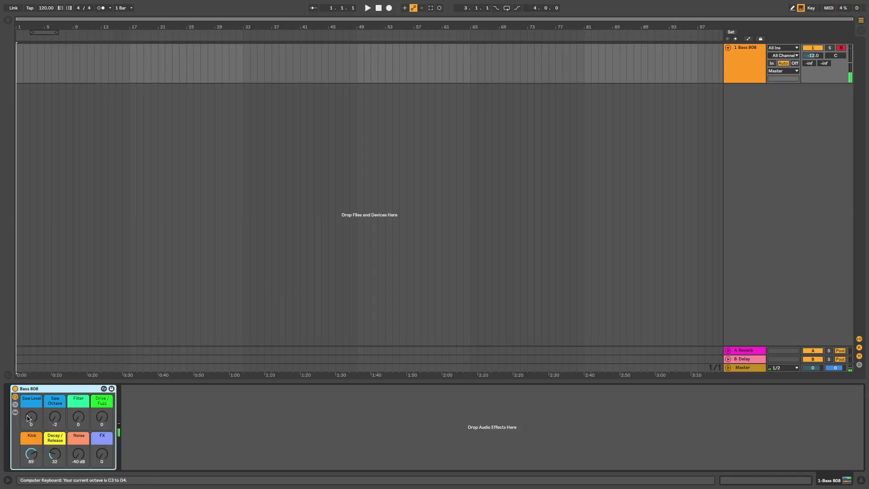
{"action": "left_click_drag", "start_coordinate": [31, 418], "coordinate": [31, 395]}
{"action": "key", "text": "a"}
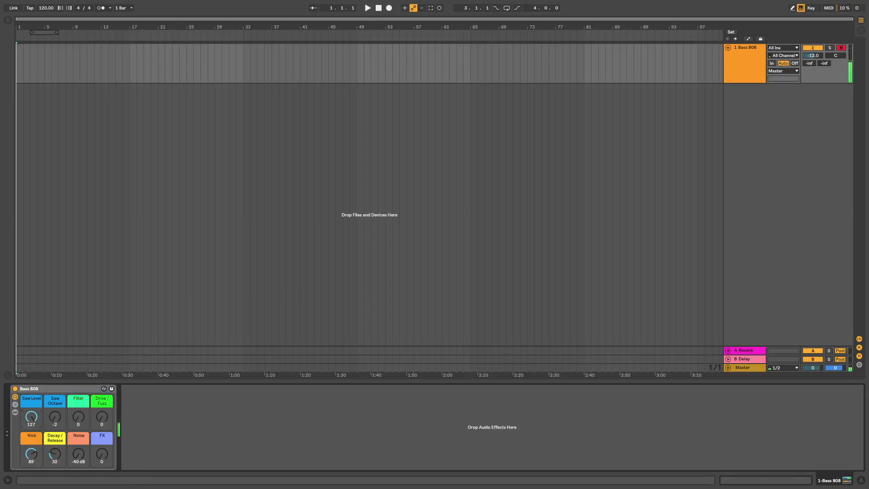
Step: Raise the Bass 808's Saw Octave to 0 while auditioning notes
{"action": "key", "text": "x"}
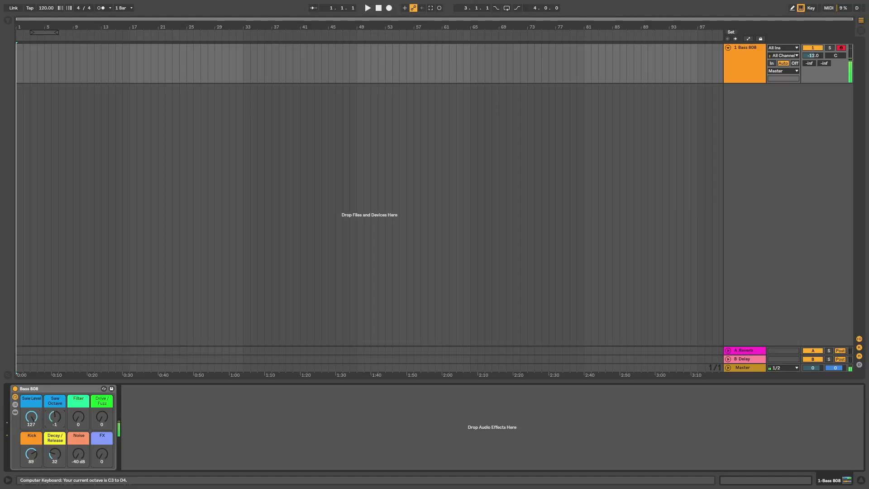
{"action": "left_click_drag", "start_coordinate": [55, 417], "coordinate": [55, 400]}
{"action": "key", "text": "a"}
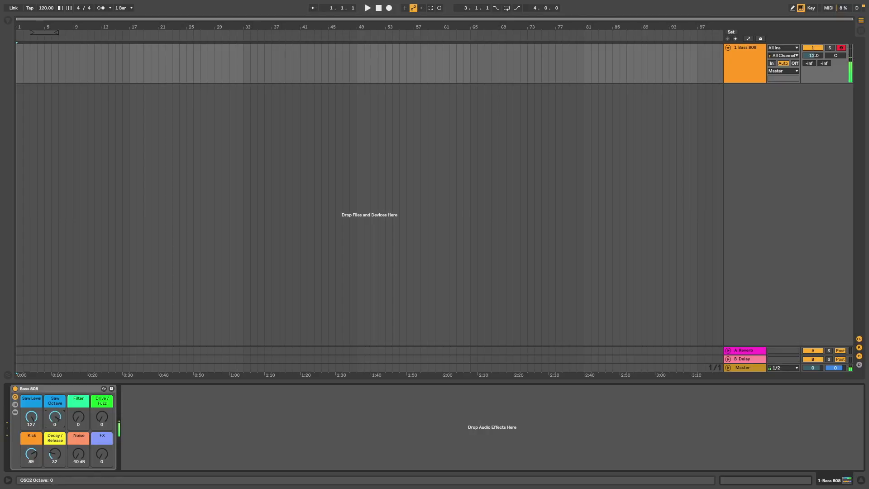
Step: Set the Bass 808's Filter to 22, Drive/Fuzz to 102, Kick to 105, Saw Level to 41 and Saw Octave to -2
{"action": "left_click_drag", "start_coordinate": [70, 420], "coordinate": [78, 457]}
{"action": "left_click_drag", "start_coordinate": [54, 417], "coordinate": [78, 369]}
{"action": "left_click_drag", "start_coordinate": [98, 416], "coordinate": [98, 372]}
{"action": "left_click_drag", "start_coordinate": [78, 417], "coordinate": [79, 461]}
{"action": "left_click_drag", "start_coordinate": [60, 419], "coordinate": [39, 456]}
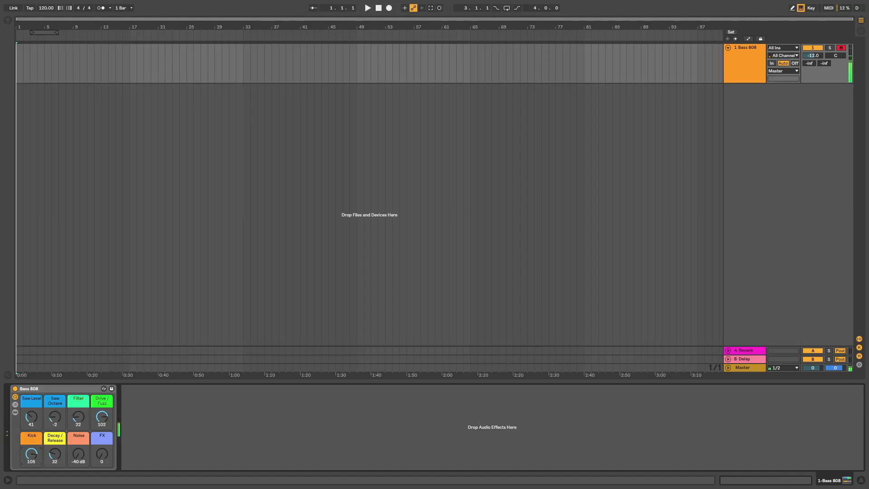
Step: Adjust the Bass 808's Decay/Release, Noise and FX macros while auditioning a note
{"action": "key", "text": "z"}
{"action": "left_click_drag", "start_coordinate": [52, 469], "coordinate": [55, 421]}
{"action": "left_click_drag", "start_coordinate": [78, 454], "coordinate": [78, 446]}
{"action": "left_click_drag", "start_coordinate": [102, 457], "coordinate": [102, 460]}
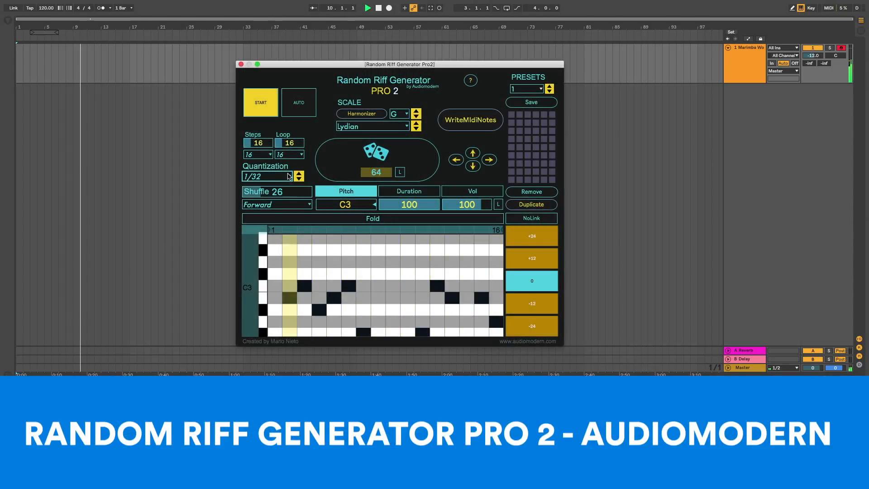
Step: Set the riff's Quantization to 1/8 T and generate a new random riff
{"action": "left_click", "coordinate": [268, 176]}
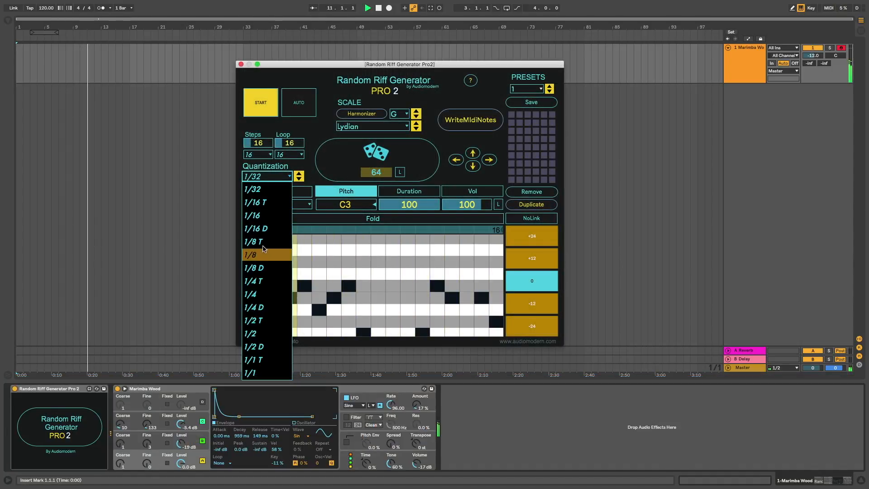
{"action": "left_click", "coordinate": [271, 241]}
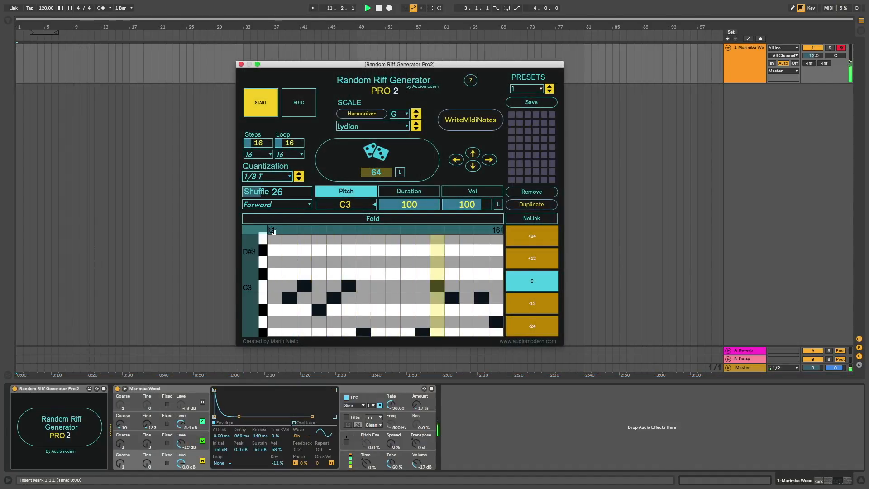
{"action": "left_click", "coordinate": [377, 154]}
Step: Change the riff's scale to Harmonic Minor and generate a new random riff
{"action": "left_click", "coordinate": [372, 127]}
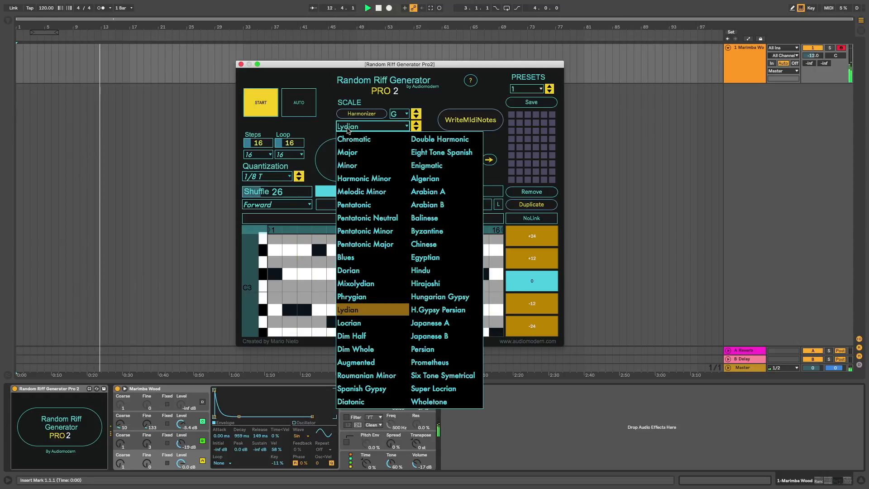
{"action": "left_click", "coordinate": [364, 178]}
{"action": "left_click", "coordinate": [363, 176]}
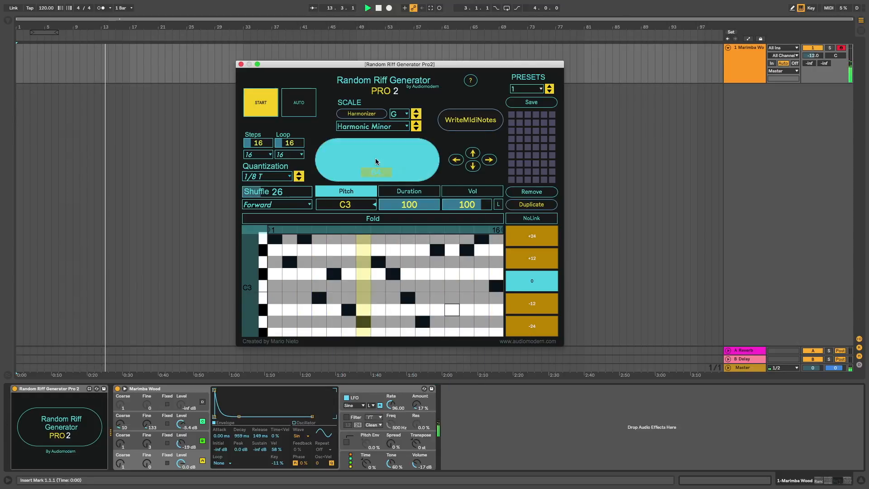
Step: Set the scale's root note to A#, shift the note pattern down and randomize the riff again
{"action": "left_click", "coordinate": [398, 114]}
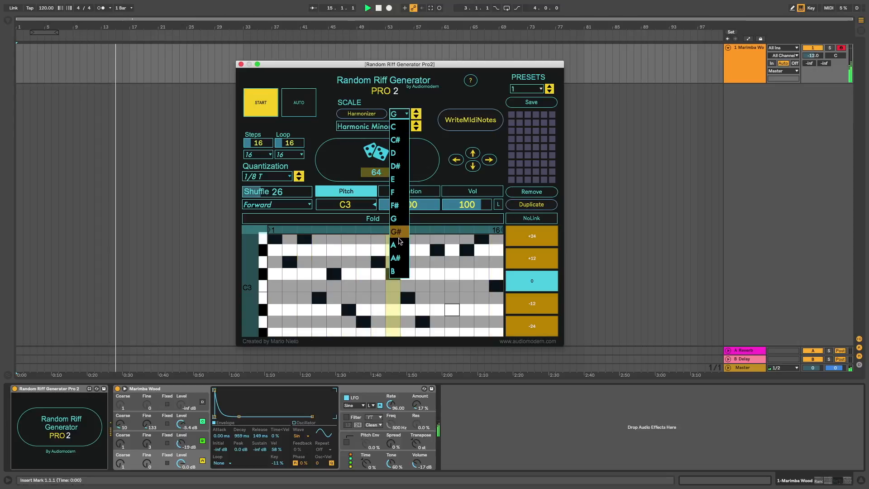
{"action": "left_click", "coordinate": [398, 263]}
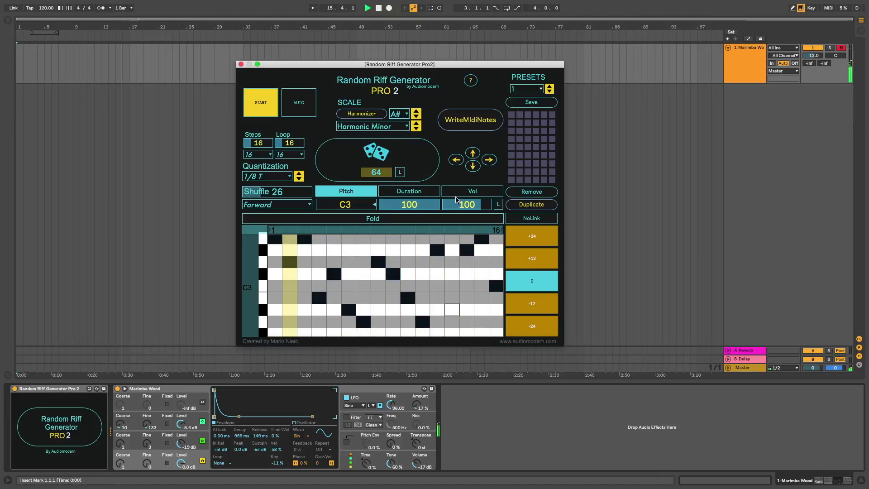
{"action": "left_click", "coordinate": [473, 167]}
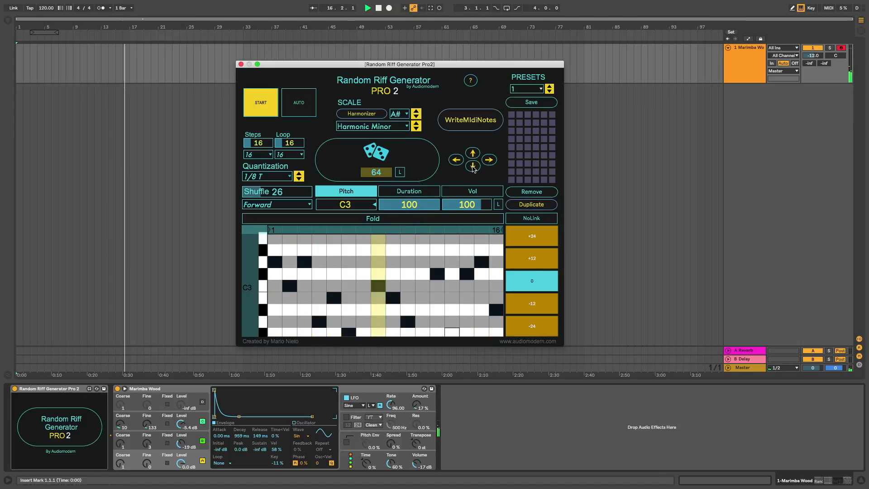
{"action": "left_click", "coordinate": [374, 162]}
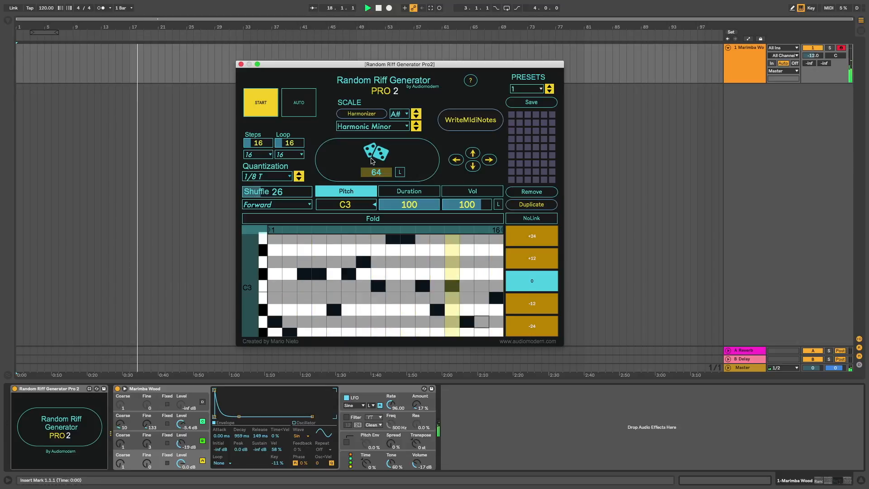
Step: Set the riff's Quantization to 1/16 and its scale to Major
{"action": "left_click", "coordinate": [268, 176]}
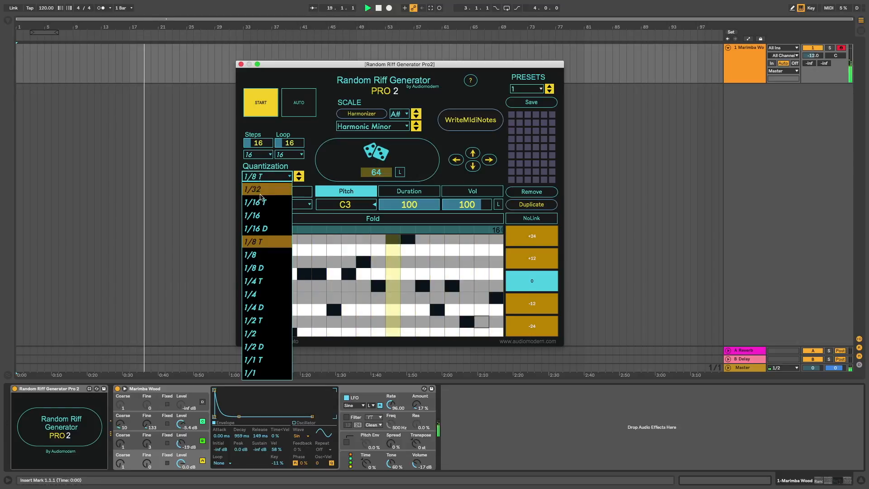
{"action": "left_click", "coordinate": [261, 216]}
{"action": "left_click", "coordinate": [367, 126]}
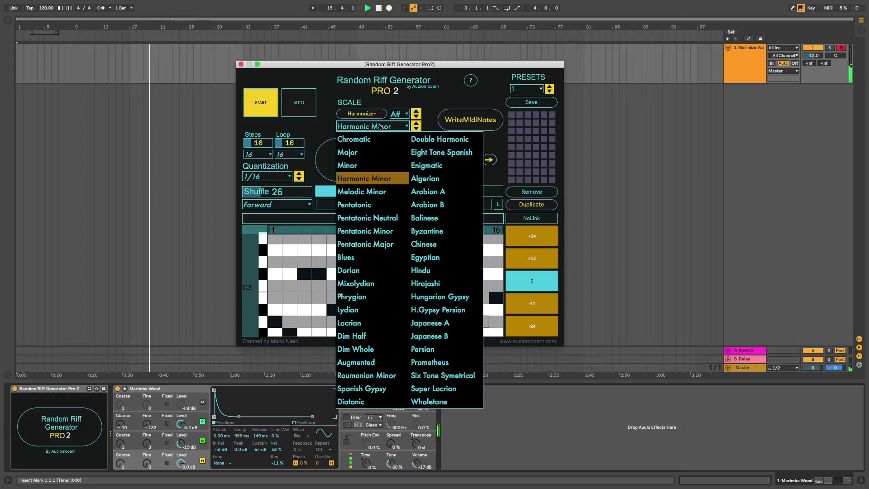
{"action": "left_click", "coordinate": [366, 156]}
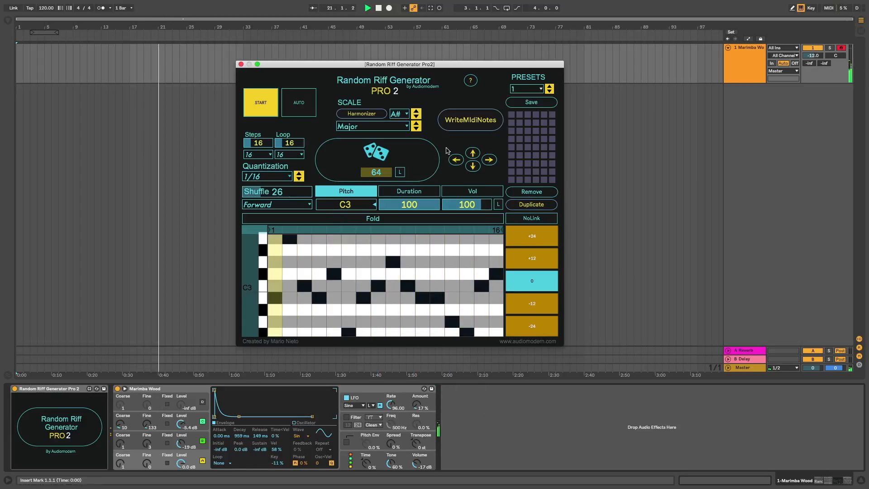
Step: Generate several new riffs while setting the randomizer's amount to 6 and raising it to 32
{"action": "left_click_drag", "start_coordinate": [380, 174], "coordinate": [378, 150]}
{"action": "left_click", "coordinate": [379, 150]}
{"action": "left_click", "coordinate": [378, 150]}
{"action": "left_click", "coordinate": [379, 150]}
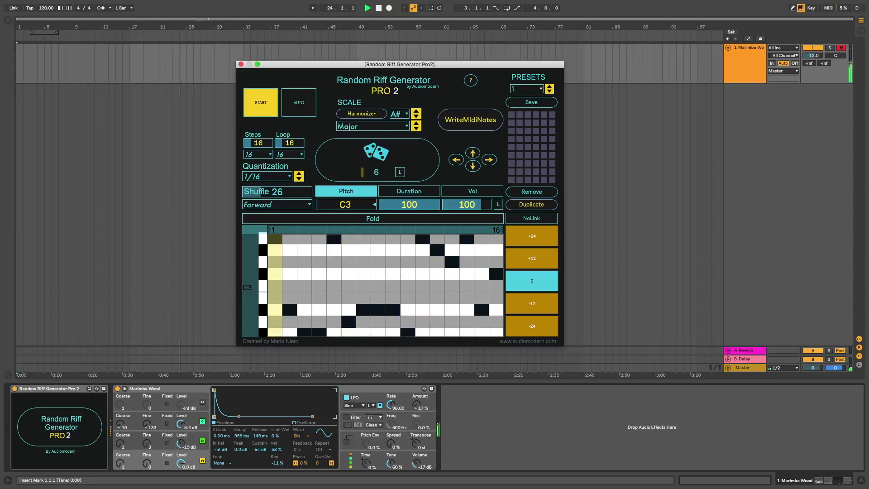
{"action": "left_click", "coordinate": [379, 151]}
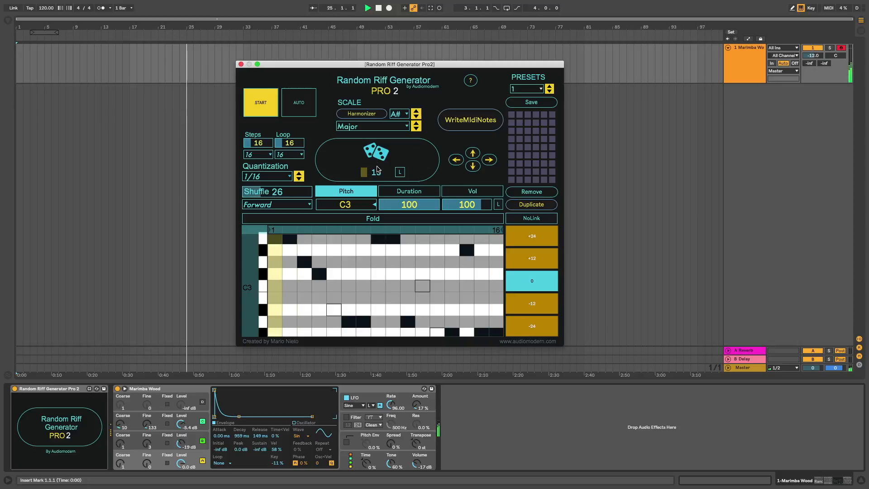
{"action": "left_click", "coordinate": [379, 152]}
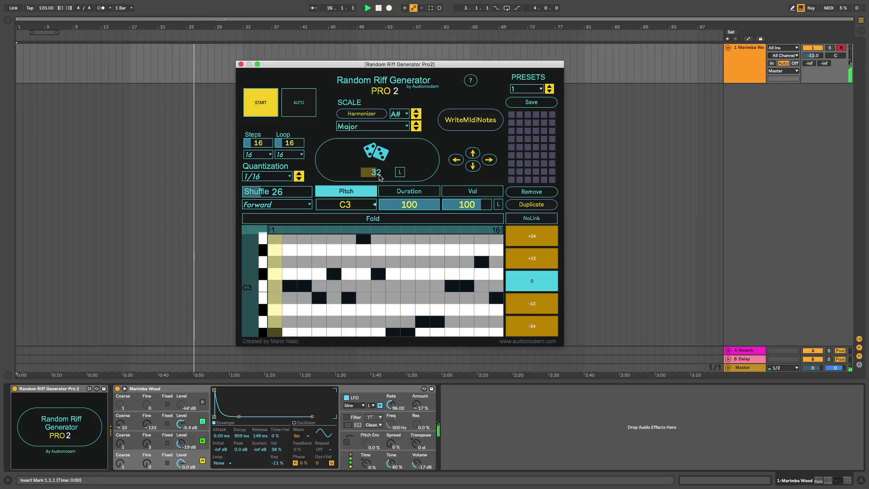
Step: Generate riffs with the randomizer's amount at 0 and then at 45
{"action": "left_click_drag", "start_coordinate": [380, 175], "coordinate": [365, 174]}
{"action": "left_click", "coordinate": [380, 152]}
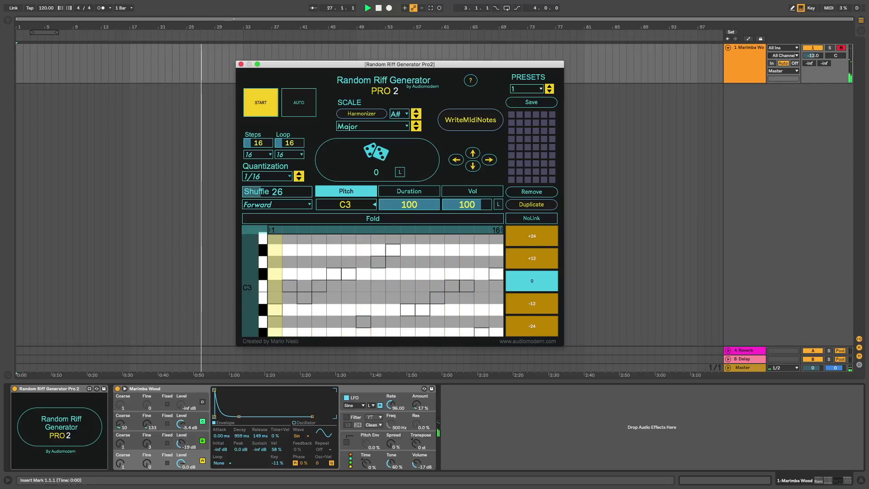
{"action": "left_click", "coordinate": [382, 154]}
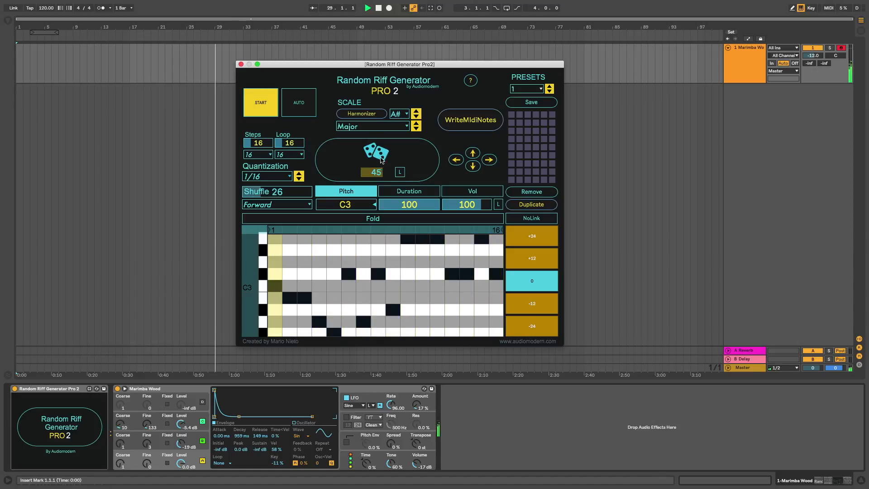
{"action": "left_click", "coordinate": [382, 156]}
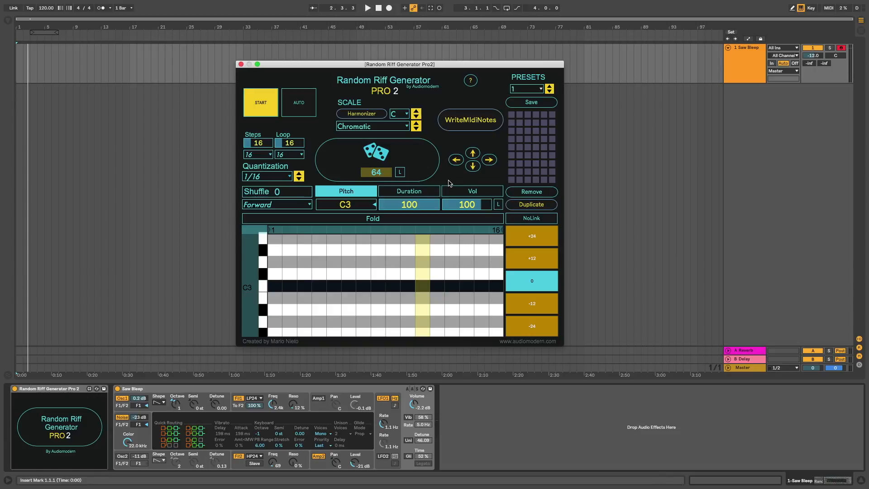
Step: Set the riff generator on the Saw Bleep track to a G Harmonic Minor scale
{"action": "left_click", "coordinate": [392, 119]}
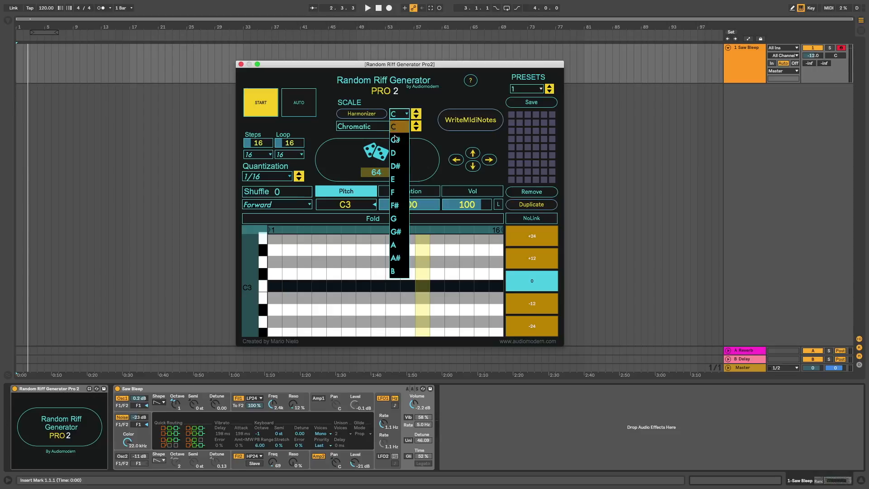
{"action": "left_click", "coordinate": [398, 219]}
{"action": "left_click", "coordinate": [350, 129]}
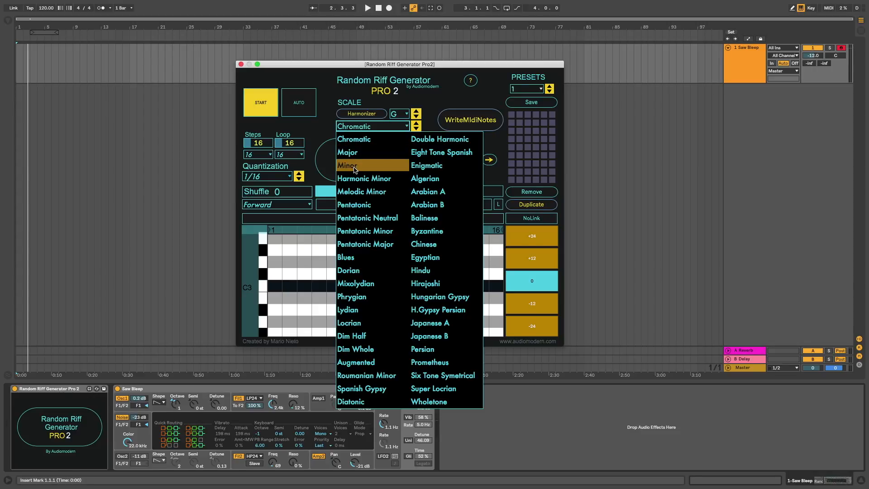
{"action": "left_click", "coordinate": [362, 179]}
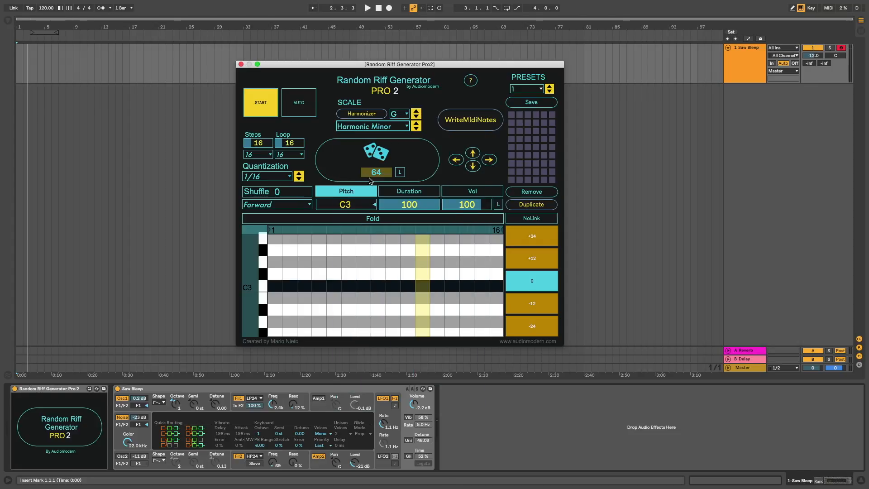
Step: Generate a random riff for Saw Bleep, start playback and generate another variation
{"action": "left_click", "coordinate": [383, 154]}
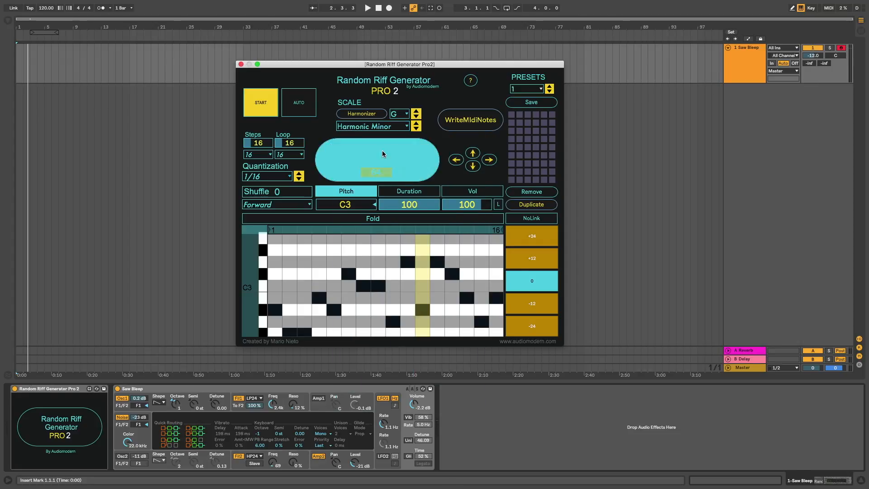
{"action": "key", "text": "space"}
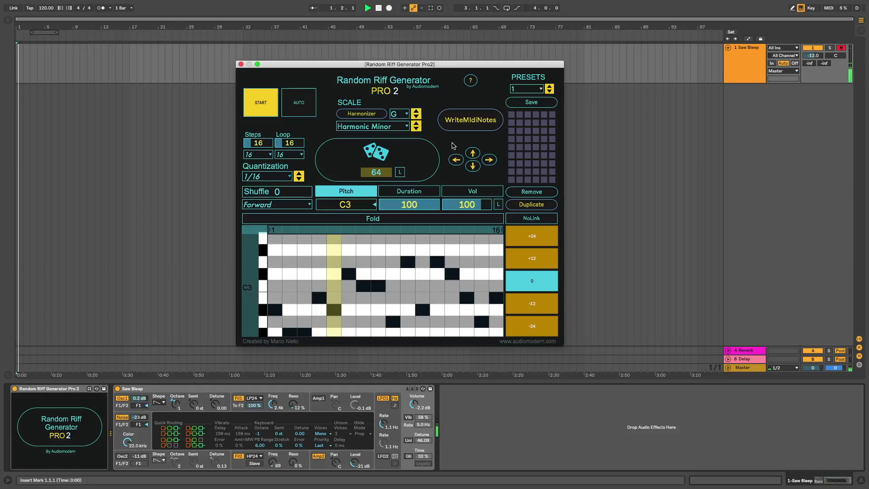
{"action": "left_click", "coordinate": [380, 153]}
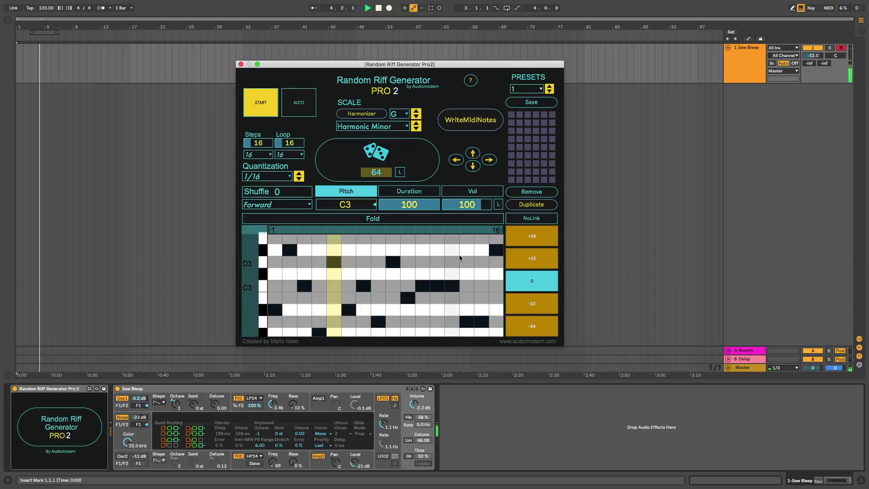
Step: Change the Saw Bleep riff's scale to C Major and generate a new riff
{"action": "left_click", "coordinate": [379, 127]}
{"action": "left_click", "coordinate": [349, 153]}
{"action": "left_click", "coordinate": [399, 113]}
{"action": "left_click", "coordinate": [395, 127]}
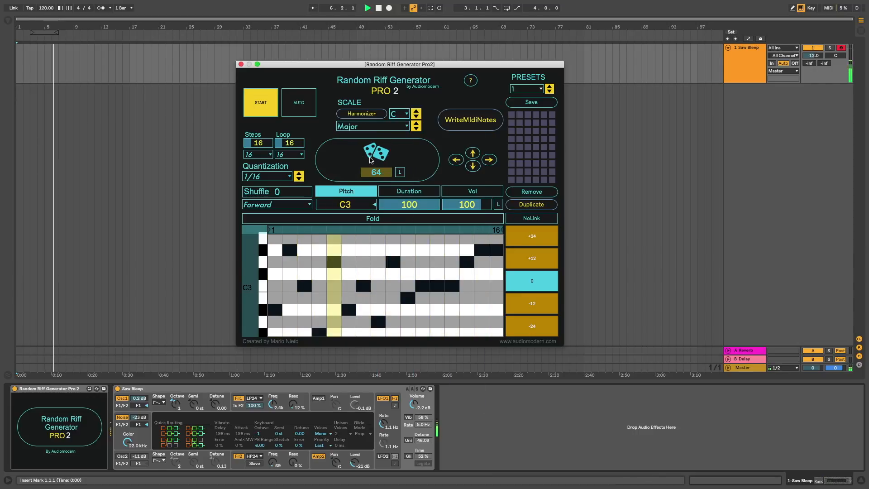
{"action": "left_click", "coordinate": [372, 155]}
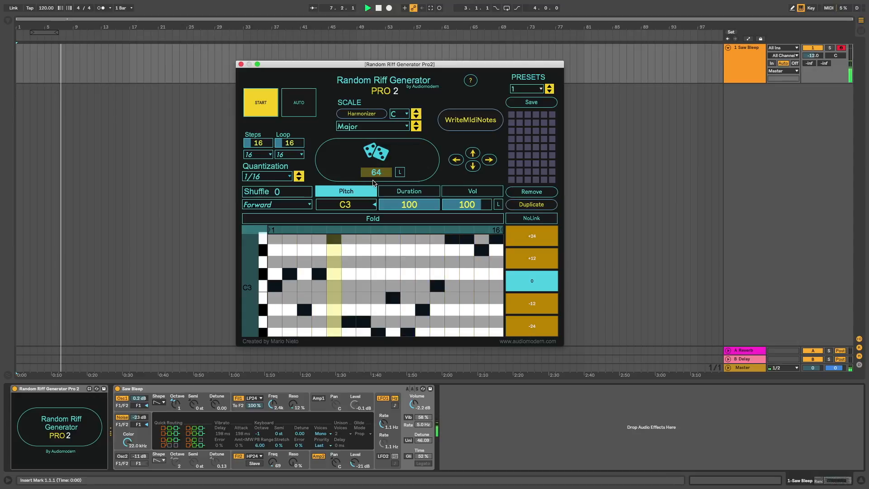
Step: Set the randomizer's amount to 9, turn on its L option and generate further riffs
{"action": "left_click", "coordinate": [382, 157]}
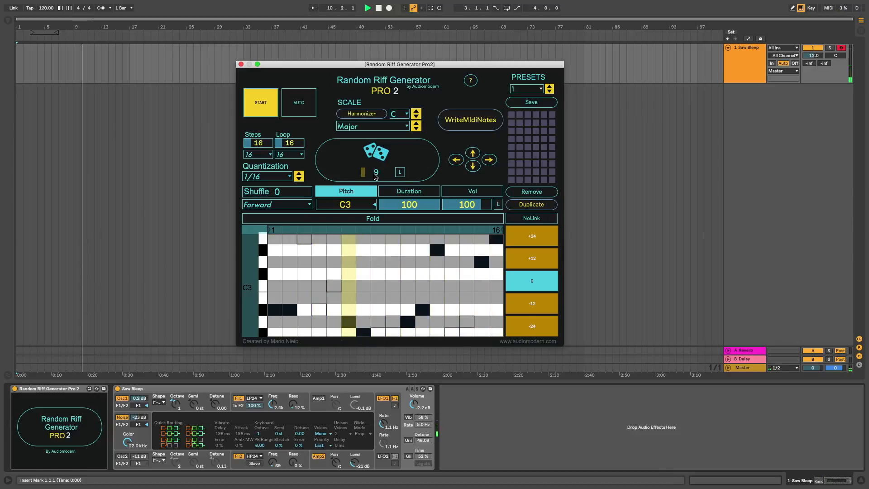
{"action": "left_click", "coordinate": [400, 173]}
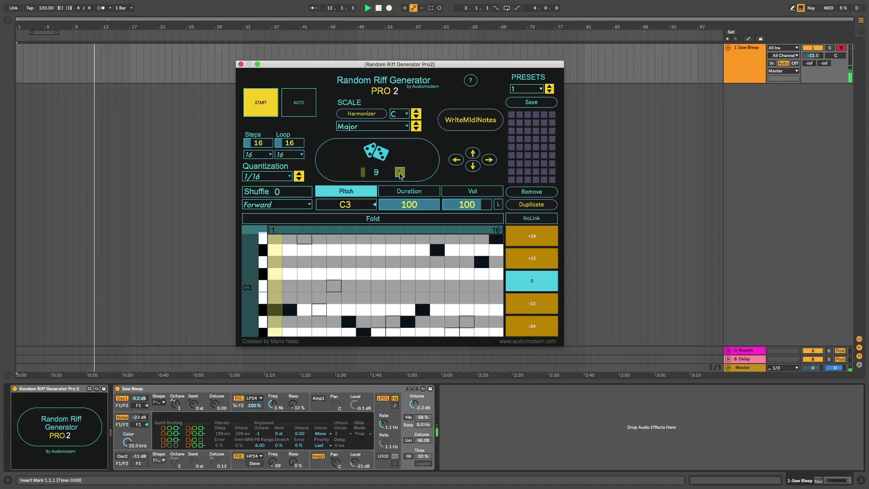
{"action": "left_click", "coordinate": [374, 159]}
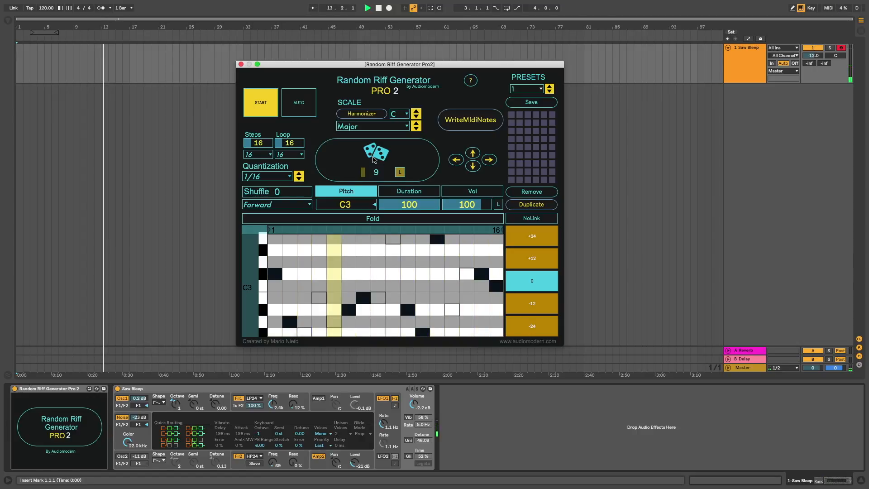
{"action": "left_click", "coordinate": [374, 158]}
Step: Set the riff's Shuffle to 27 and try out its note Duration control
{"action": "mouse_move", "coordinate": [277, 192]}
{"action": "left_mouse_down"}
{"action": "mouse_move", "coordinate": [277, 170]}
{"action": "mouse_move", "coordinate": [277, 180]}
{"action": "left_mouse_up"}
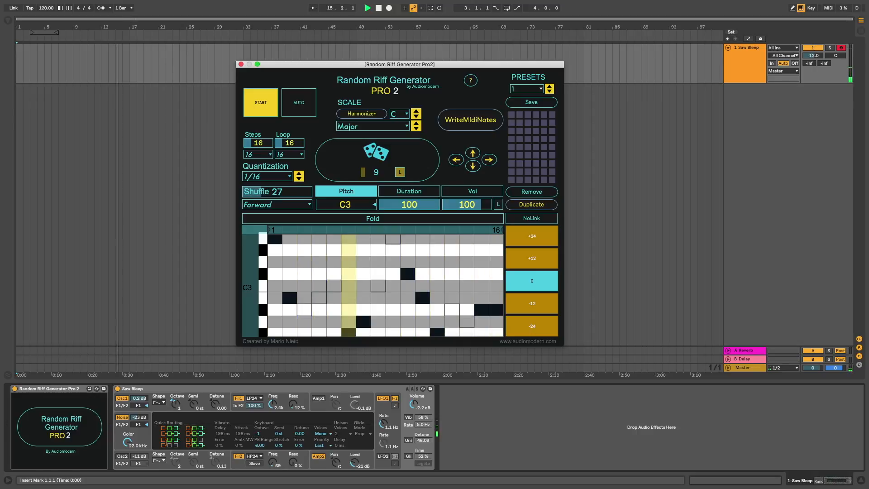
{"action": "mouse_move", "coordinate": [406, 204]}
{"action": "left_mouse_down"}
{"action": "mouse_move", "coordinate": [406, 229]}
{"action": "mouse_move", "coordinate": [406, 203]}
{"action": "left_mouse_up"}
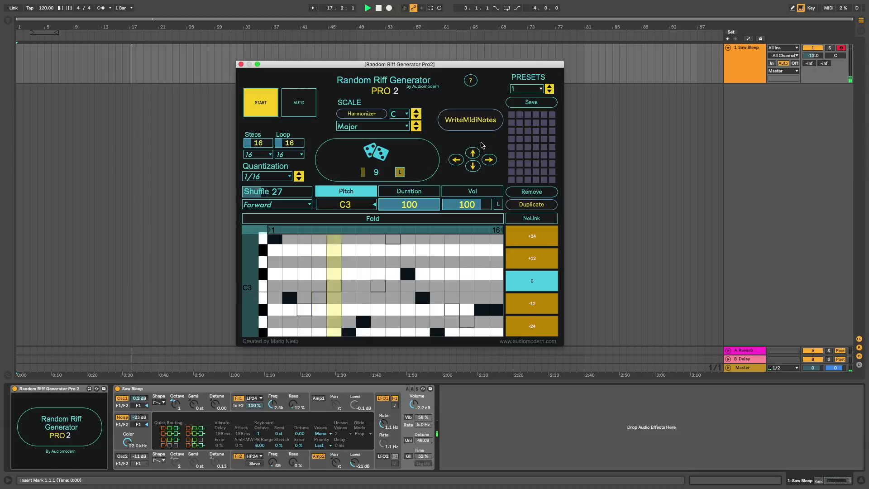
Step: Shift the riff's note pattern several steps up and to the left, then down and to the right
{"action": "triple_click", "coordinate": [472, 153]}
{"action": "left_click", "coordinate": [471, 153]}
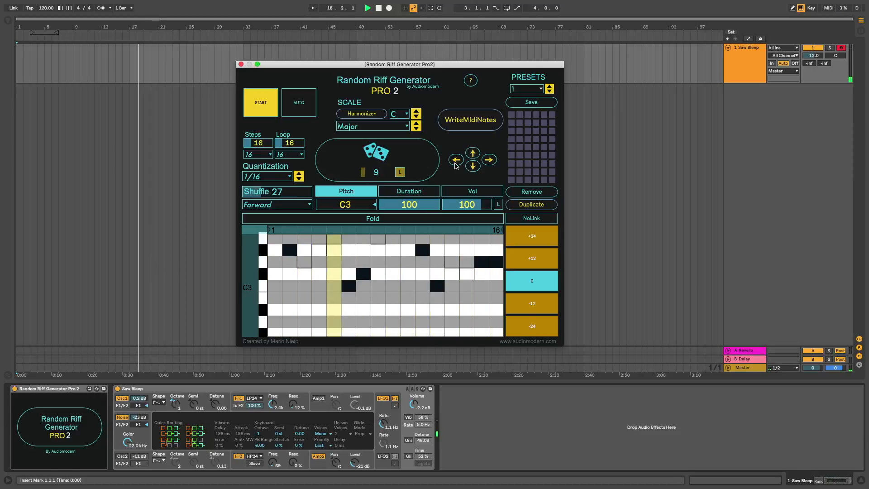
{"action": "left_click", "coordinate": [453, 164]}
{"action": "left_click", "coordinate": [453, 163]}
{"action": "left_click", "coordinate": [453, 163]}
{"action": "left_click", "coordinate": [452, 163]}
{"action": "left_click", "coordinate": [453, 163]}
{"action": "left_click", "coordinate": [454, 163]}
{"action": "left_click", "coordinate": [473, 167]}
{"action": "left_click", "coordinate": [472, 166]}
{"action": "left_click", "coordinate": [490, 159]}
{"action": "left_click", "coordinate": [489, 159]}
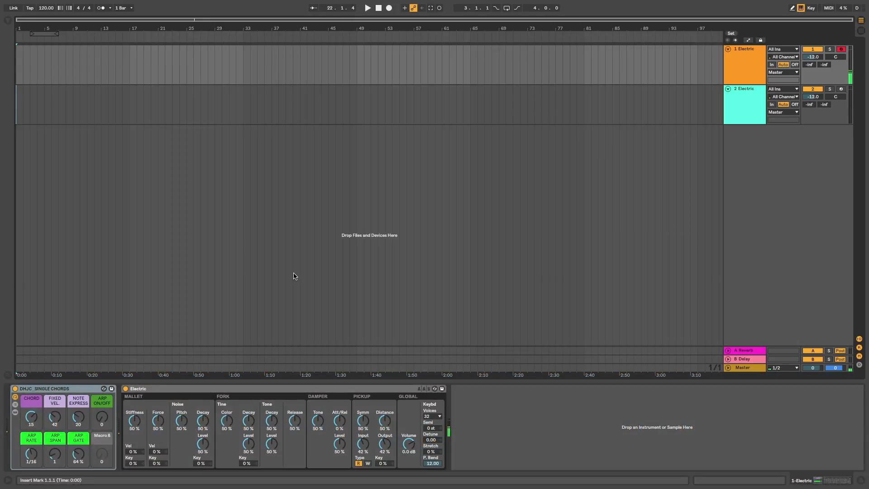
Step: Try the DHJC_SINGLE CHORDS rack's Chord macro at 5 and other values, then arm the second Electric track
{"action": "left_click_drag", "start_coordinate": [30, 415], "coordinate": [29, 422]}
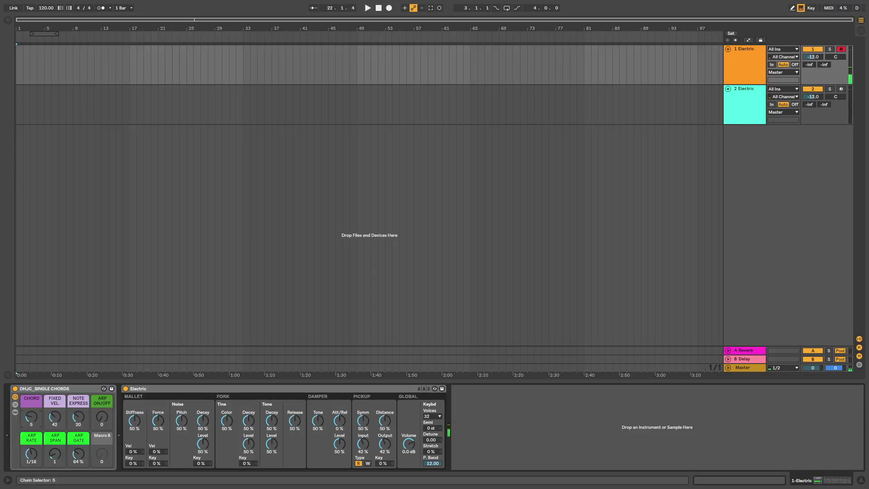
{"action": "left_click_drag", "start_coordinate": [32, 418], "coordinate": [32, 418]}
{"action": "left_click", "coordinate": [842, 90]}
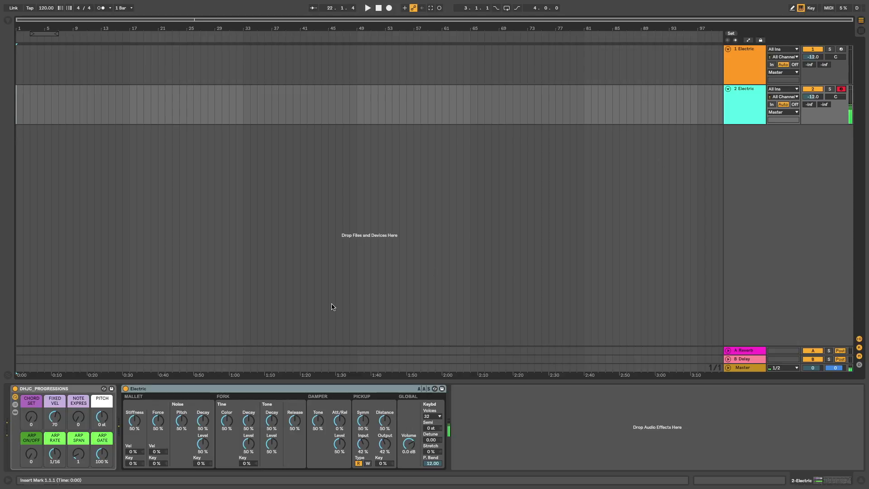
Step: Try several Chord Set values in the DHJC_PROGRESSIONS rack on the second Electric track, including F9-Ebmaj9-Fm9-Abm9
{"action": "left_click_drag", "start_coordinate": [31, 417], "coordinate": [32, 424]}
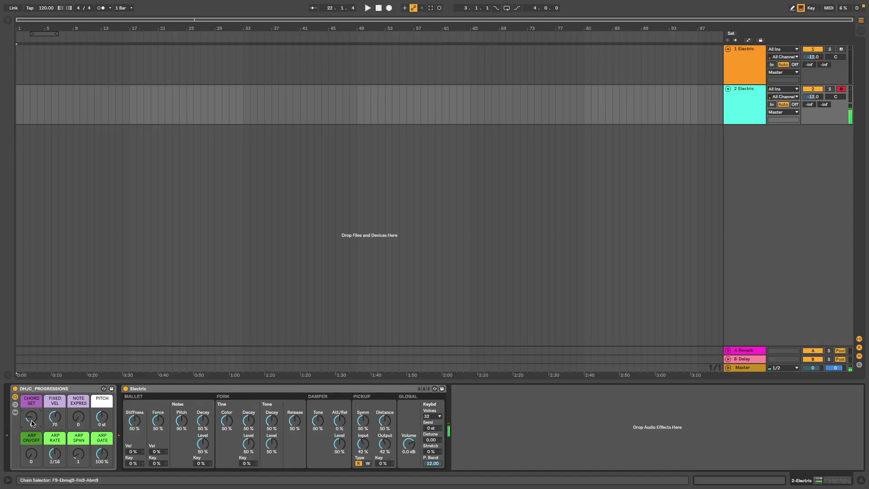
{"action": "left_click_drag", "start_coordinate": [32, 423], "coordinate": [33, 414]}
{"action": "left_click_drag", "start_coordinate": [31, 423], "coordinate": [31, 414]}
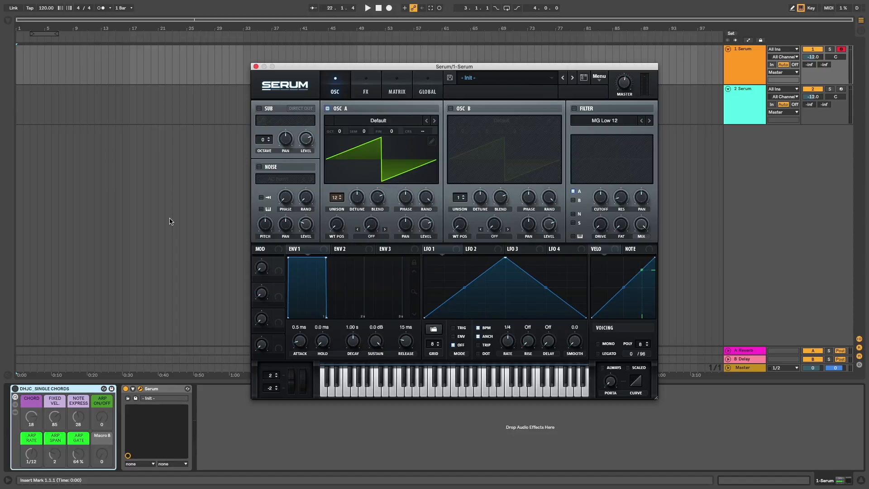
Step: Enable the DHJC_SINGLE CHORDS rack on the first Serum track and set its Chord macro to 8
{"action": "left_click", "coordinate": [747, 49]}
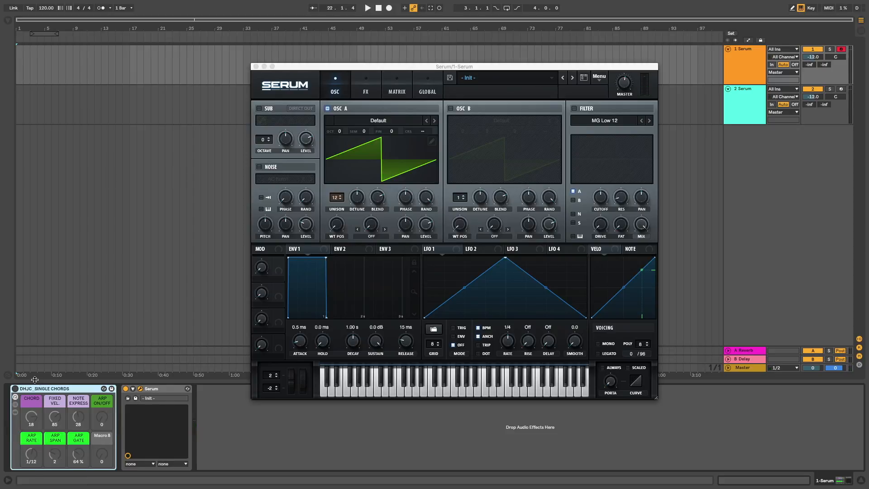
{"action": "left_click", "coordinate": [16, 389]}
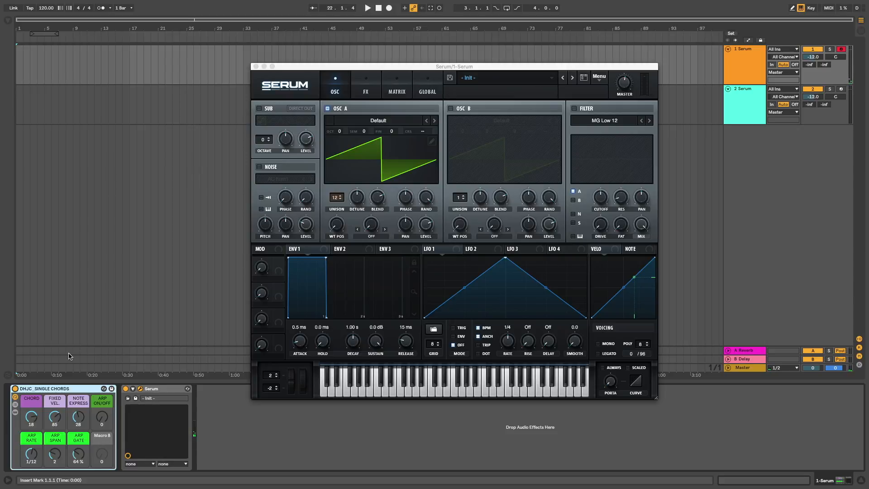
{"action": "left_click", "coordinate": [35, 414]}
{"action": "left_click_drag", "start_coordinate": [36, 415], "coordinate": [36, 441]}
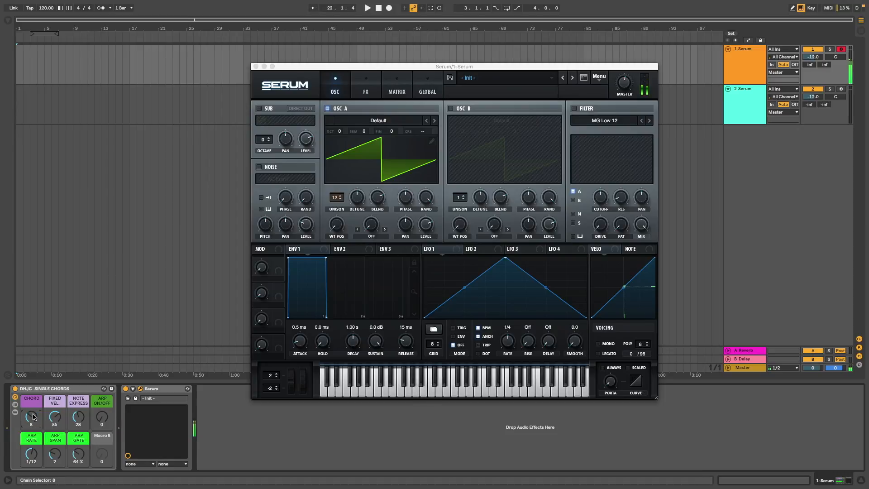
Step: Play a short sequence of different notes through the single-chord rack to audition the chord on Serum
{"action": "key", "text": "g"}
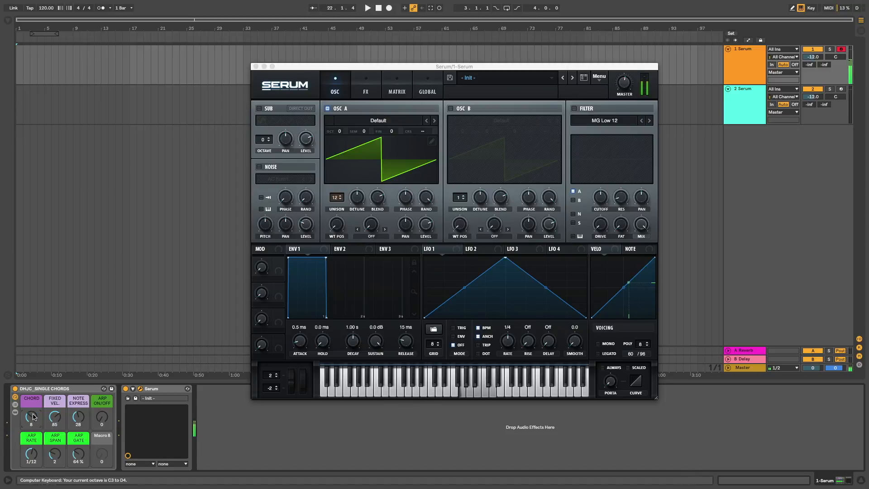
{"action": "key", "text": "a"}
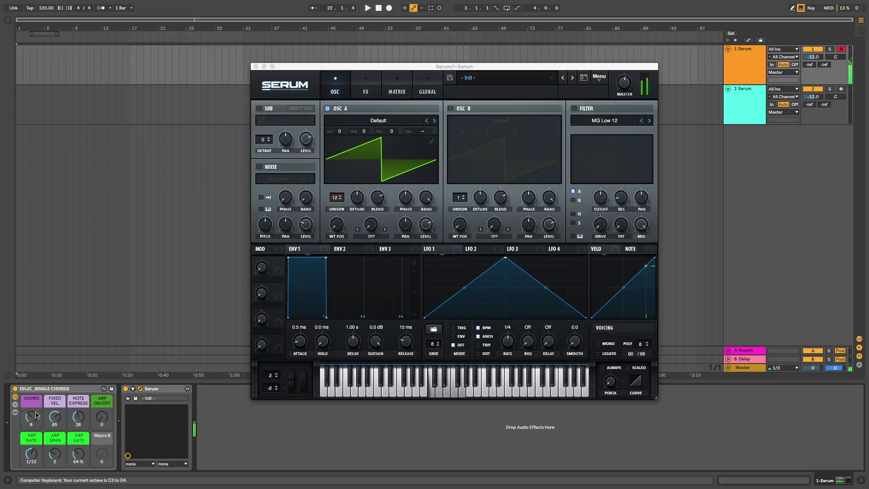
{"action": "key", "text": "g"}
{"action": "key", "text": "f"}
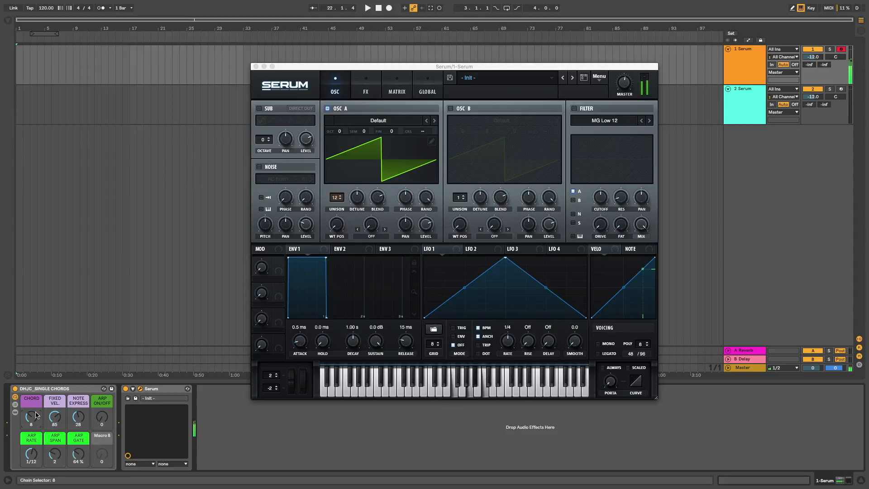
{"action": "key", "text": "s"}
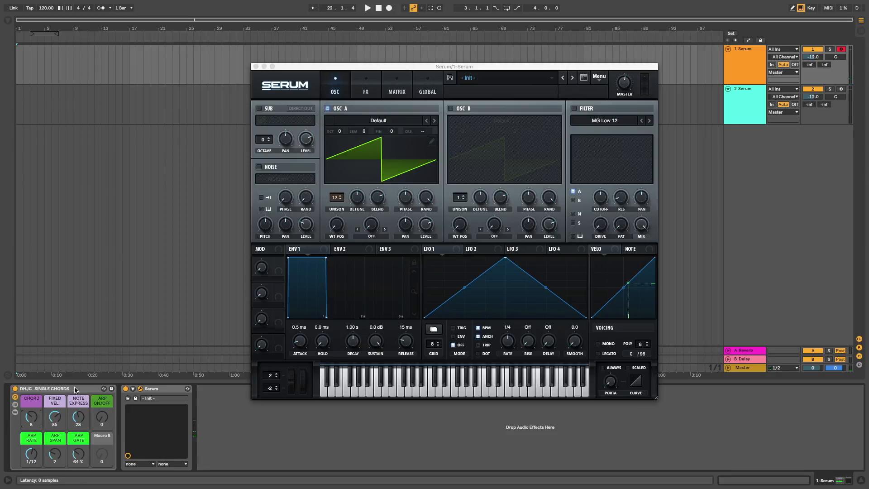
Step: Arm the second Serum track and audition its DHJC_PROGRESSIONS rack with Chord Set at 1 and at higher values
{"action": "left_click", "coordinate": [842, 91]}
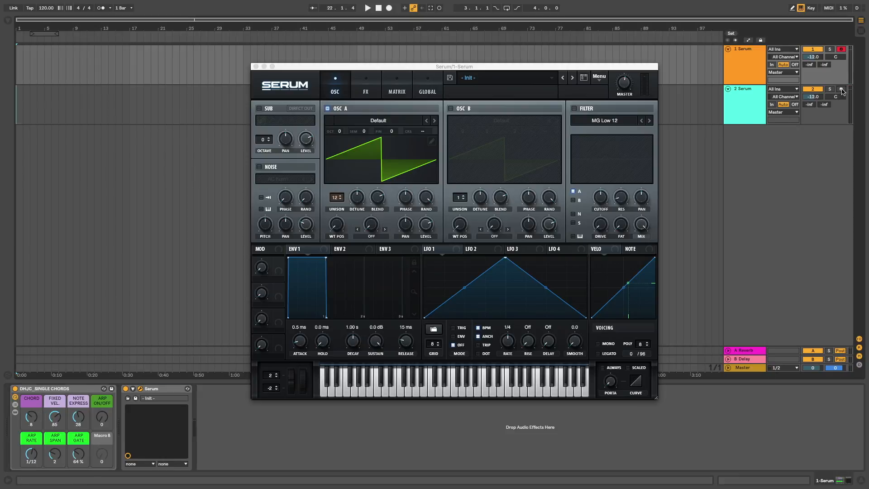
{"action": "left_click", "coordinate": [759, 91]}
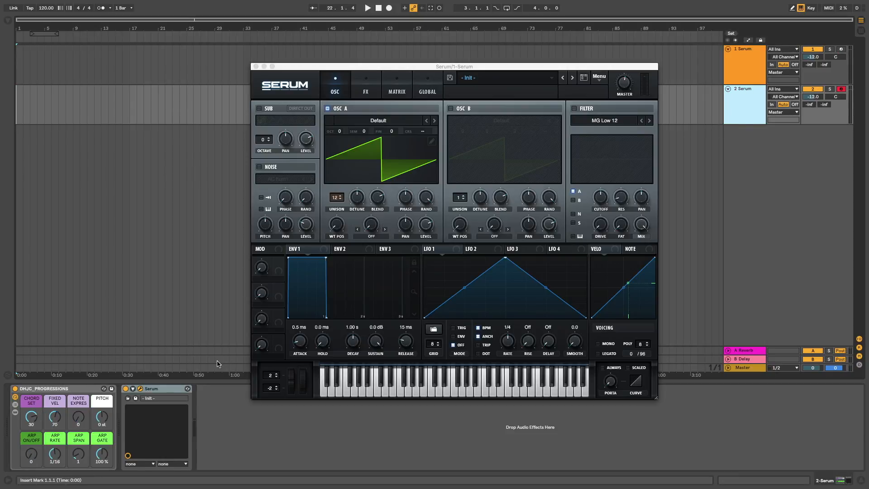
{"action": "left_click_drag", "start_coordinate": [33, 421], "coordinate": [33, 436]}
{"action": "key", "text": "x"}
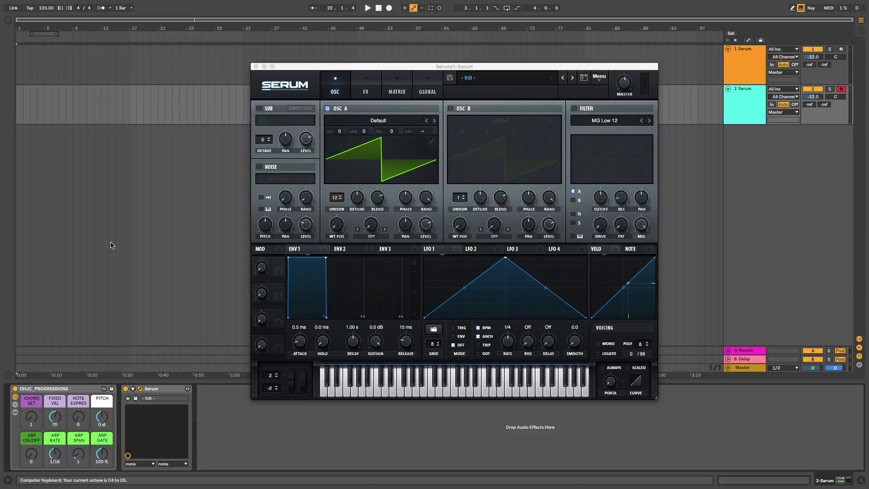
{"action": "key", "text": "z"}
{"action": "key", "text": "a"}
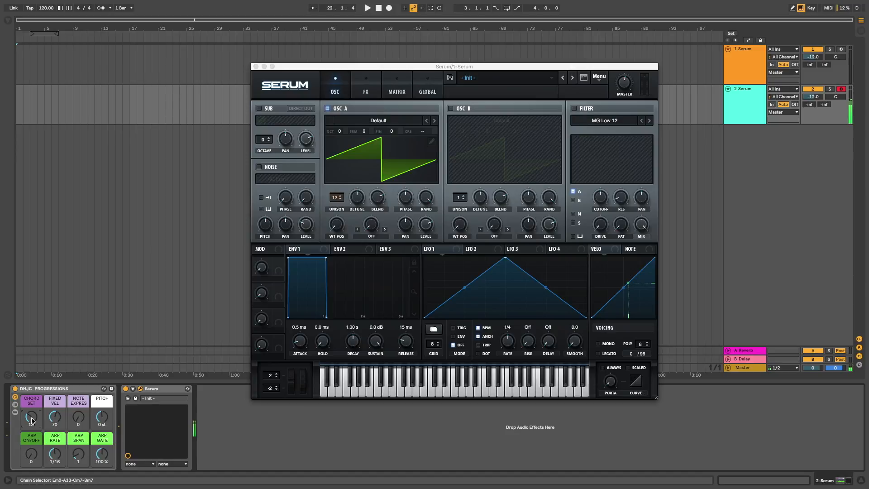
{"action": "scroll", "coordinate": [32, 420], "scroll_direction": "up", "scroll_amount": 3}
Step: Raise the progression rack's Fixed Vel, try its Note Expres control and turn up the Arp On/Off macro
{"action": "left_click_drag", "start_coordinate": [55, 416], "coordinate": [80, 359]}
{"action": "mouse_move", "coordinate": [76, 419]}
{"action": "left_mouse_down"}
{"action": "mouse_move", "coordinate": [53, 423]}
{"action": "mouse_move", "coordinate": [77, 422]}
{"action": "left_mouse_up"}
{"action": "left_click_drag", "start_coordinate": [31, 459], "coordinate": [32, 435]}
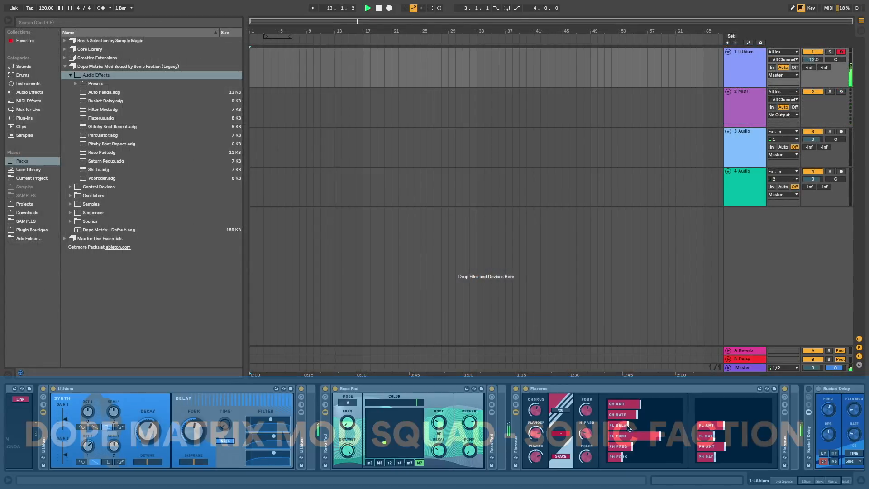
Step: Raise the FL FDBK and CH AMT settings of the Flazerus effect on the Lithium track
{"action": "left_click_drag", "start_coordinate": [624, 440], "coordinate": [661, 434]}
{"action": "left_click_drag", "start_coordinate": [641, 403], "coordinate": [655, 404]}
Step: Add Perculator.adg after Bucket Delay on the Lithium track
{"action": "left_click", "coordinate": [814, 477]}
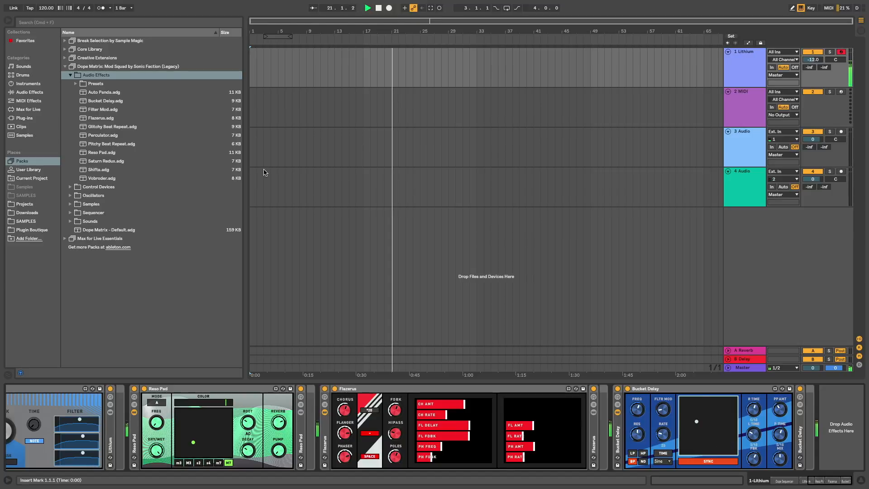
{"action": "left_click", "coordinate": [87, 135]}
{"action": "left_click_drag", "start_coordinate": [401, 262], "coordinate": [695, 446]}
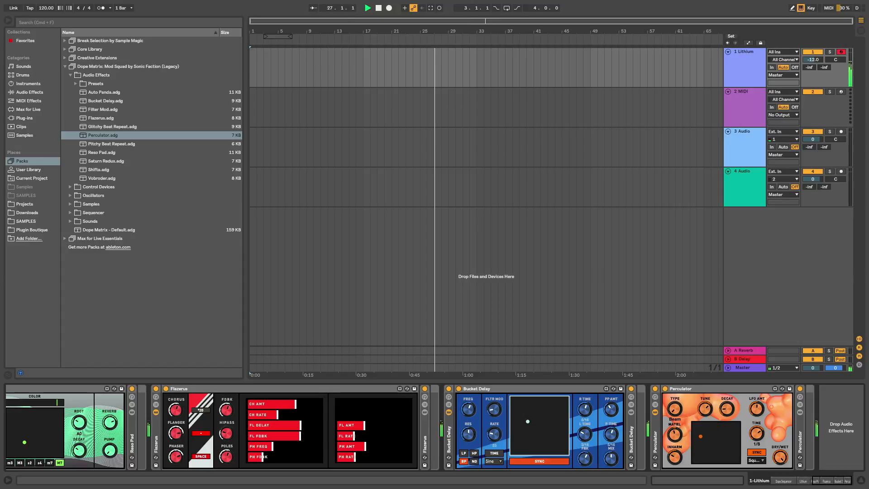
Step: Add Auto Panda.adg after Perculator and raise the rate of its second panda
{"action": "left_click", "coordinate": [128, 93]}
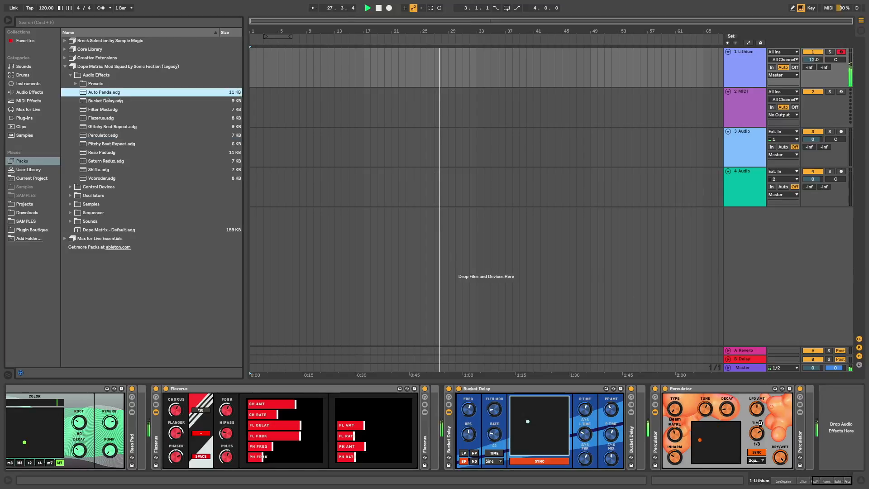
{"action": "left_click", "coordinate": [819, 474]}
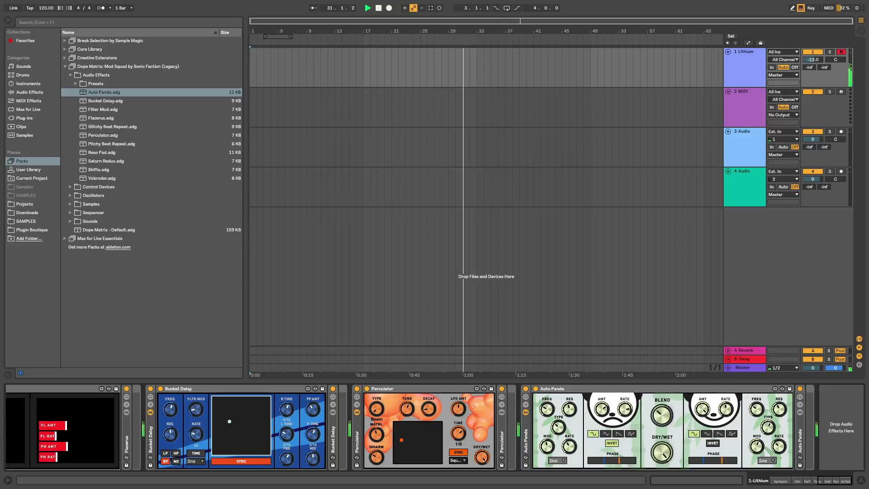
{"action": "left_click_drag", "start_coordinate": [722, 411], "coordinate": [721, 400]}
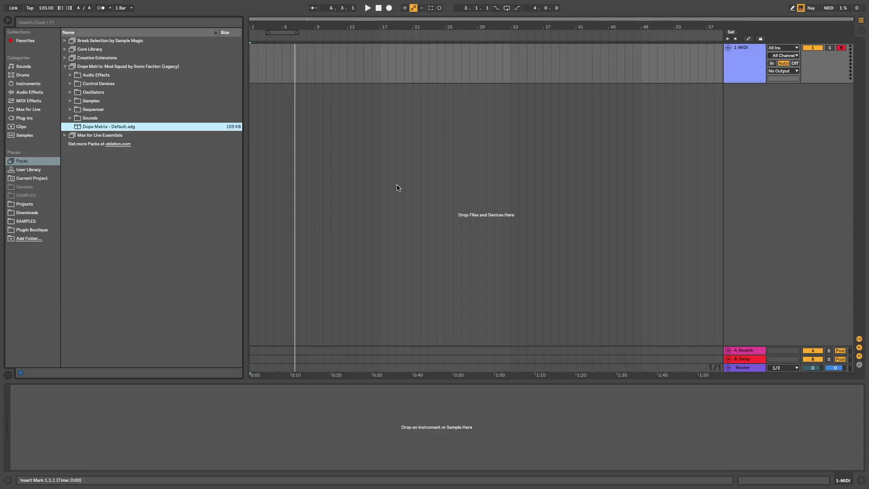
Step: Load Dope Matrix - Default.adg onto the empty MIDI track
{"action": "left_click_drag", "start_coordinate": [85, 127], "coordinate": [329, 62]}
{"action": "left_click_drag", "start_coordinate": [328, 62], "coordinate": [325, 82]}
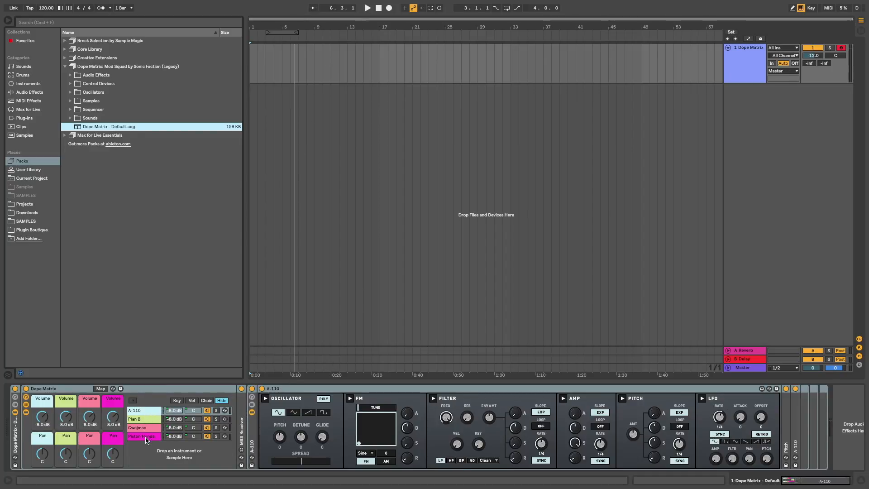
Step: Audition the A-110, Plan B, Cwejman and Piston Honda chains soloed in turn, varying the FM pad, and clear the last solo
{"action": "left_click", "coordinate": [216, 411]}
{"action": "left_click", "coordinate": [217, 419]}
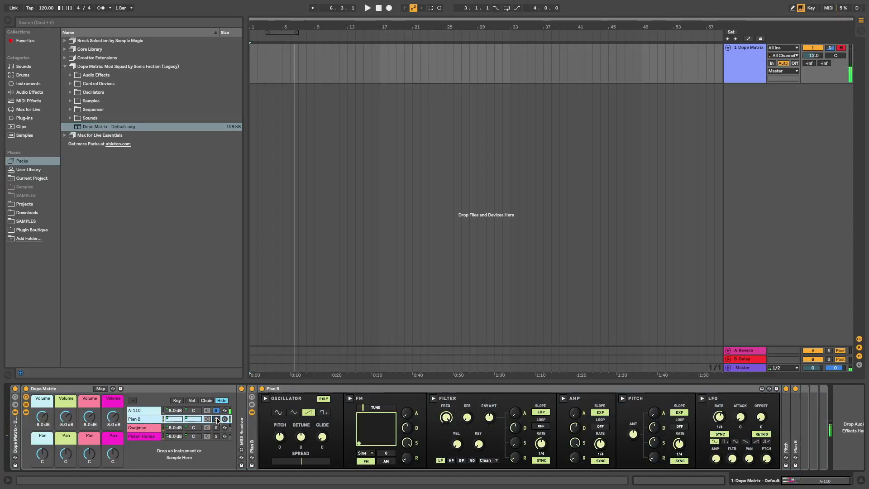
{"action": "left_click", "coordinate": [216, 428]}
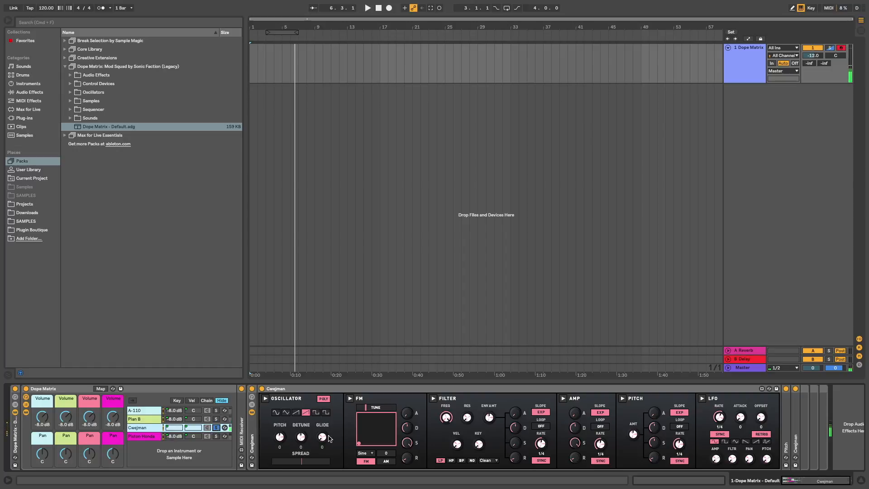
{"action": "left_click_drag", "start_coordinate": [388, 415], "coordinate": [374, 431]}
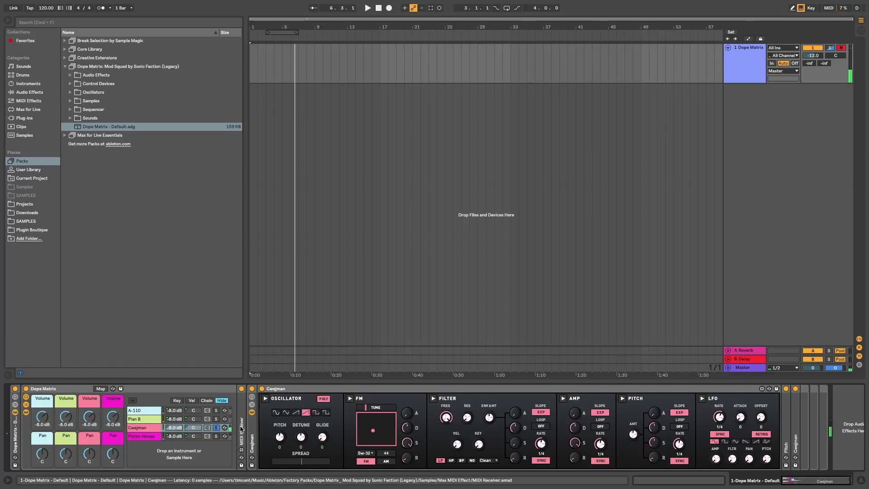
{"action": "left_click", "coordinate": [217, 428]}
{"action": "left_click", "coordinate": [216, 436]}
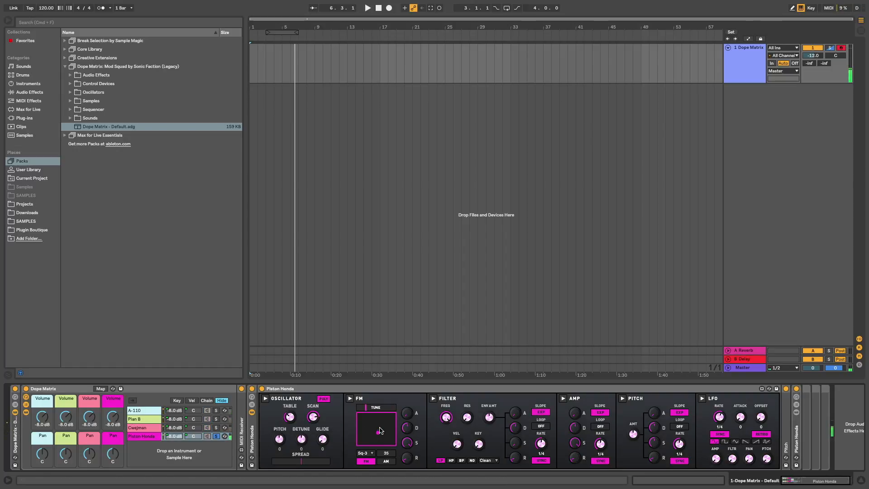
{"action": "left_click", "coordinate": [216, 437]}
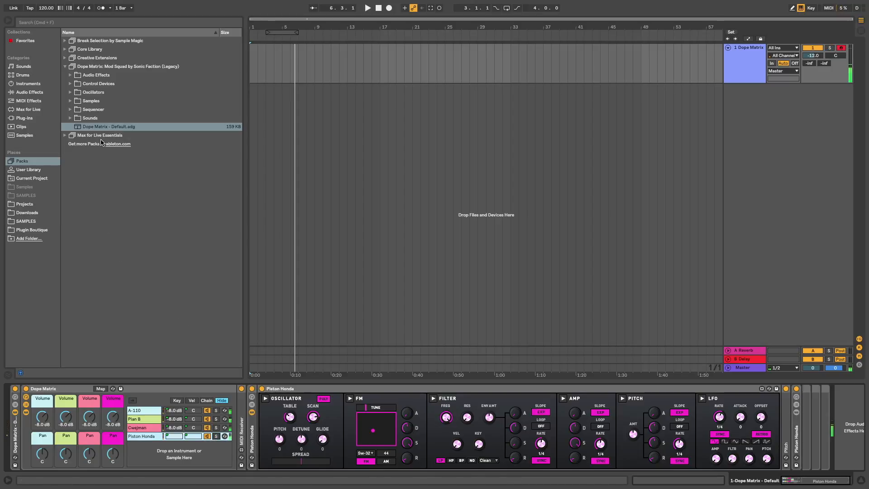
Step: Replace the Piston Honda chain's oscillator with Freak Mod.adg and set its FM1 pad to 48 and 60
{"action": "left_click", "coordinate": [70, 92]}
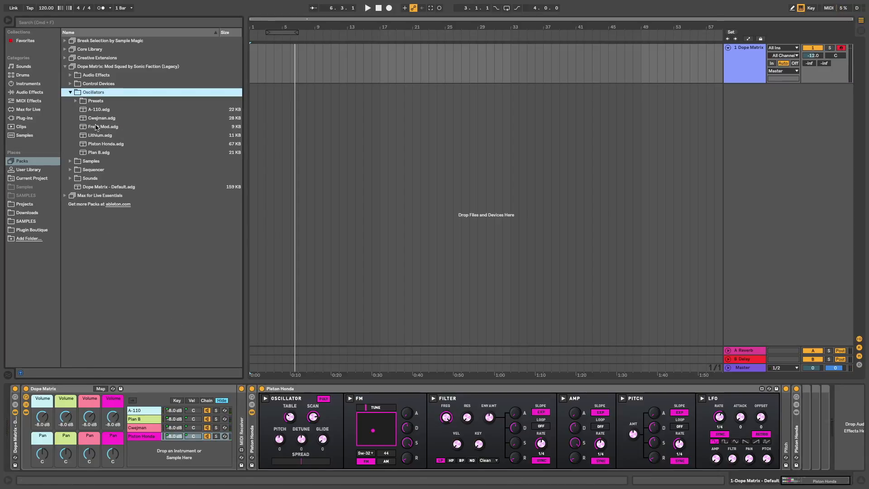
{"action": "left_click", "coordinate": [97, 128]}
{"action": "left_click_drag", "start_coordinate": [165, 366], "coordinate": [139, 437]}
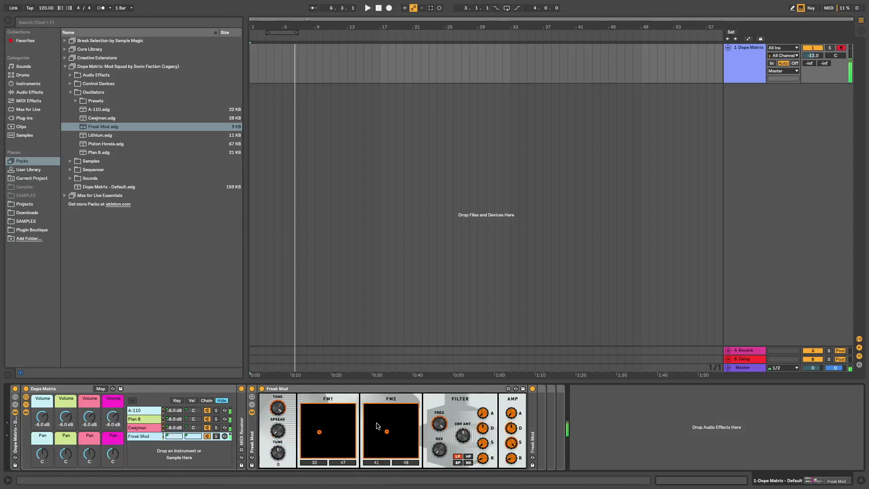
{"action": "left_click_drag", "start_coordinate": [336, 425], "coordinate": [332, 432]}
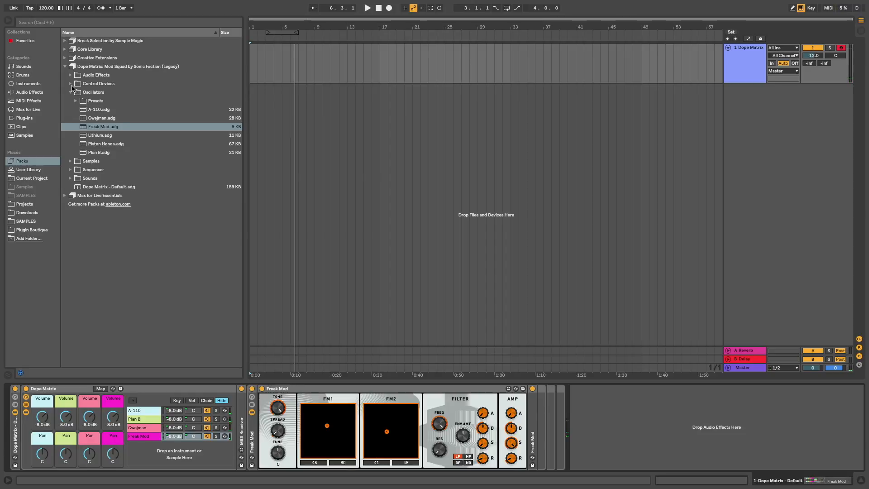
Step: Modulate Freak Mod's filter Freq with an added Curvature device at a 3/4 rate during playback
{"action": "left_click", "coordinate": [71, 83]}
{"action": "mouse_move", "coordinate": [97, 93]}
{"action": "left_mouse_down"}
{"action": "mouse_move", "coordinate": [569, 421]}
{"action": "mouse_move", "coordinate": [555, 421]}
{"action": "mouse_move", "coordinate": [574, 411]}
{"action": "left_mouse_up"}
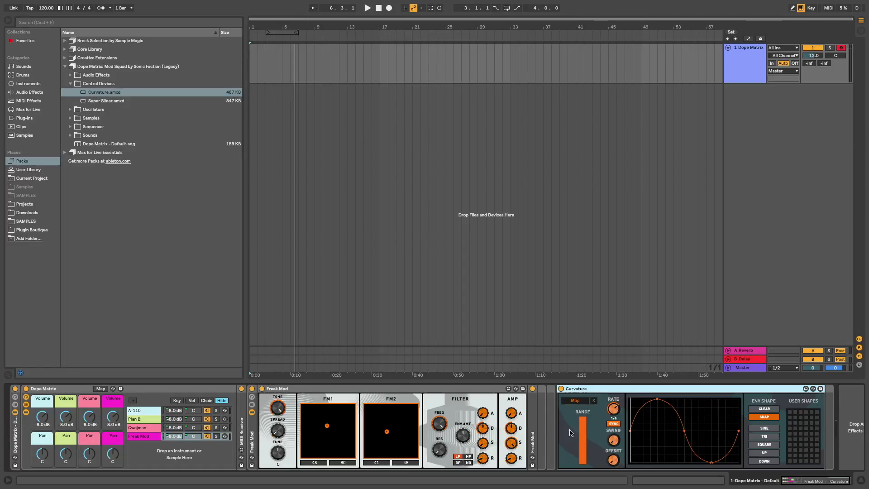
{"action": "left_click", "coordinate": [580, 401]}
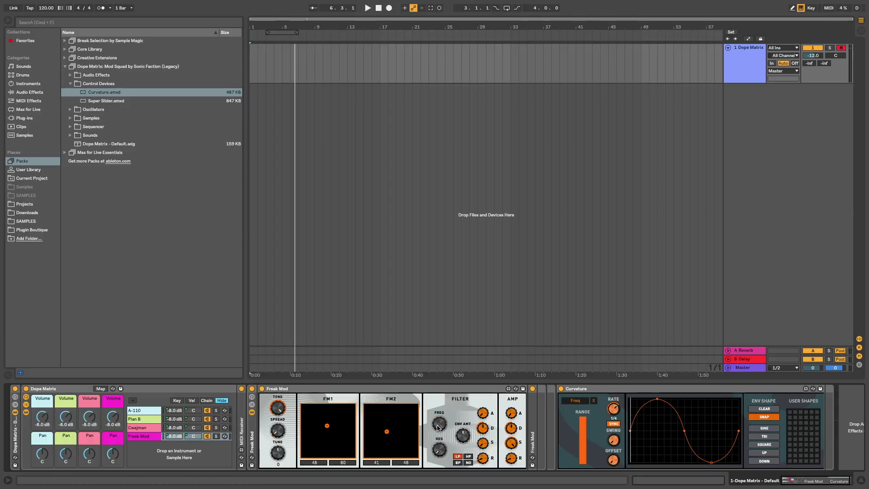
{"action": "key", "text": "space"}
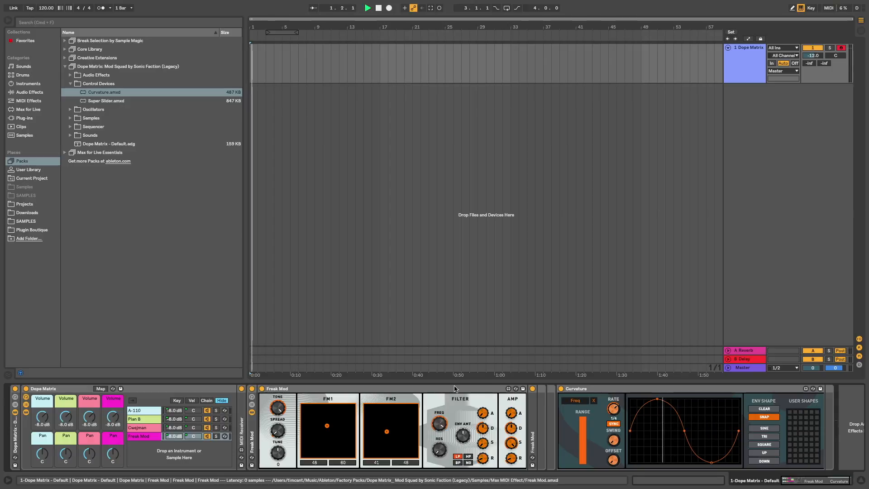
{"action": "mouse_move", "coordinate": [613, 409]}
{"action": "left_mouse_down"}
{"action": "mouse_move", "coordinate": [614, 399]}
{"action": "mouse_move", "coordinate": [613, 413]}
{"action": "left_mouse_up"}
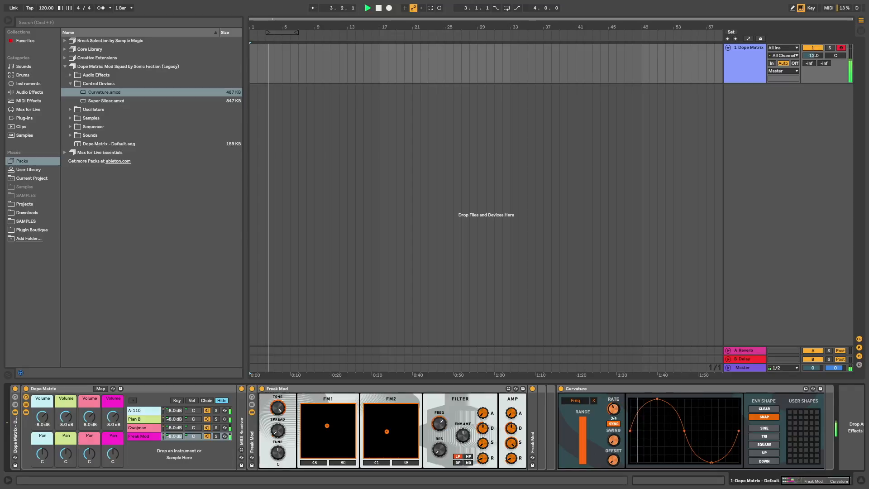
Step: Mute the A-110, Plan B and Cwejman chains and set Freak Mod's FM2 pad to 60 and 75
{"action": "left_click", "coordinate": [212, 426]}
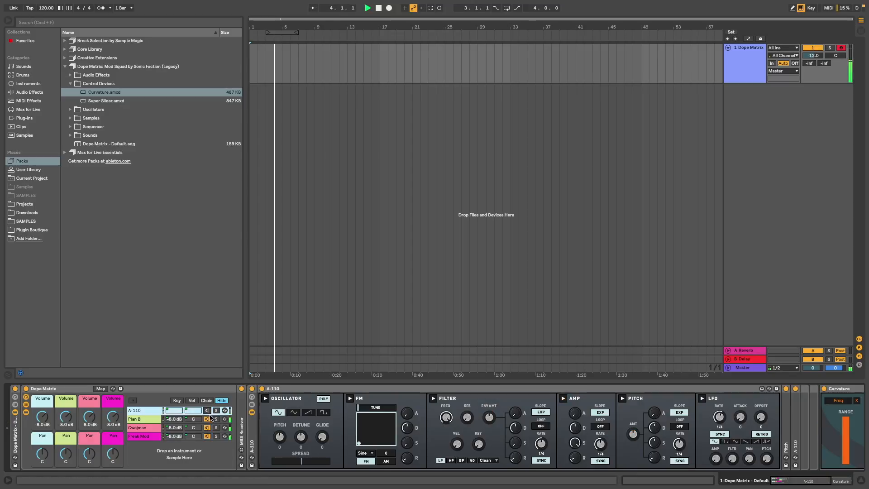
{"action": "left_click", "coordinate": [203, 437]}
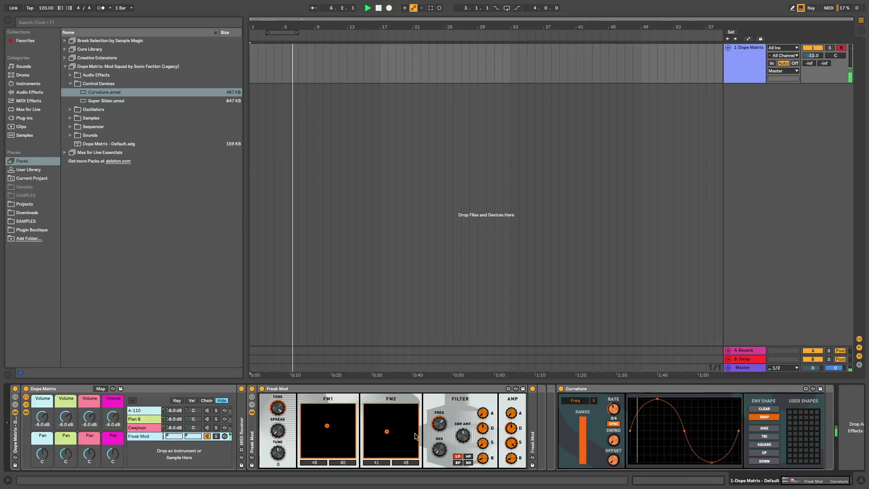
{"action": "left_click", "coordinate": [396, 419]}
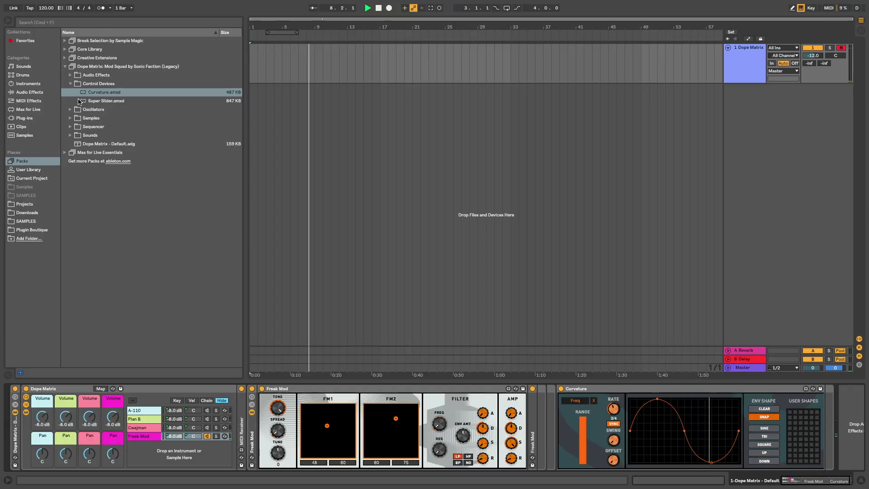
Step: Insert the Reso Pad.adg audio effect between Freak Mod and Curvature, and lower the computer keyboard's octave range to C0–D1
{"action": "left_click", "coordinate": [71, 75]}
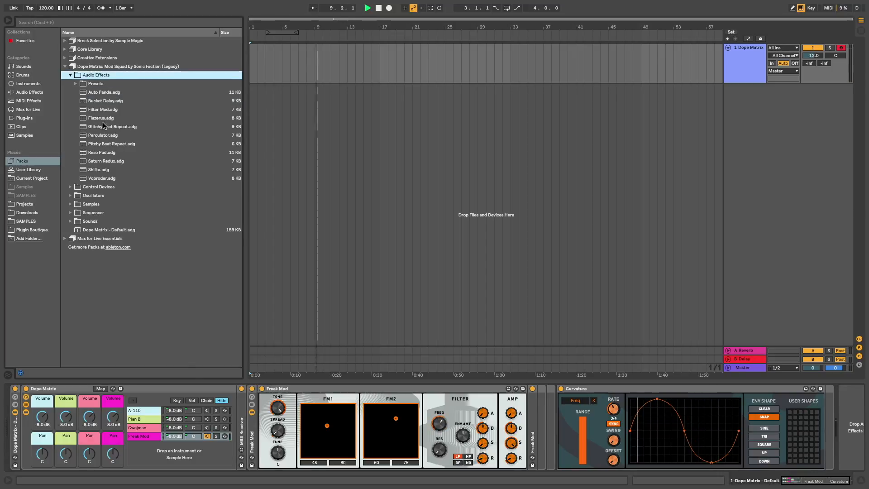
{"action": "mouse_move", "coordinate": [118, 153]}
{"action": "left_mouse_down"}
{"action": "mouse_move", "coordinate": [446, 281]}
{"action": "mouse_move", "coordinate": [530, 435]}
{"action": "mouse_move", "coordinate": [557, 427]}
{"action": "left_mouse_up"}
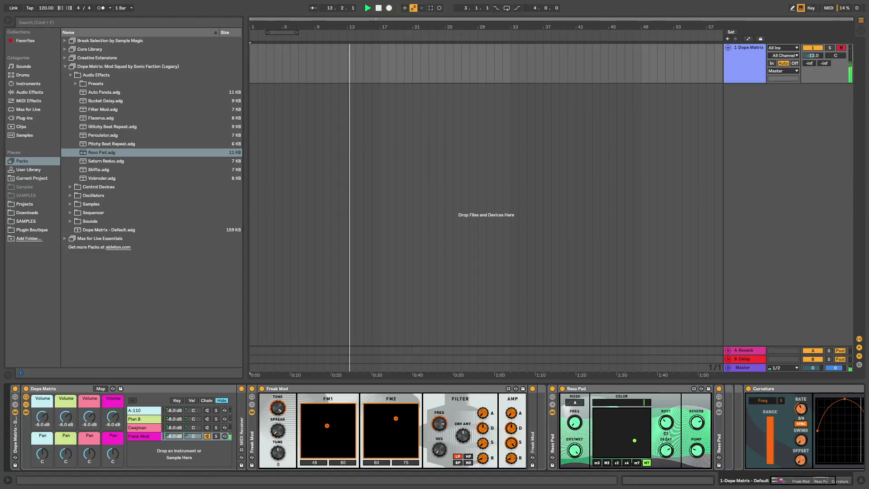
{"action": "key", "text": "z"}
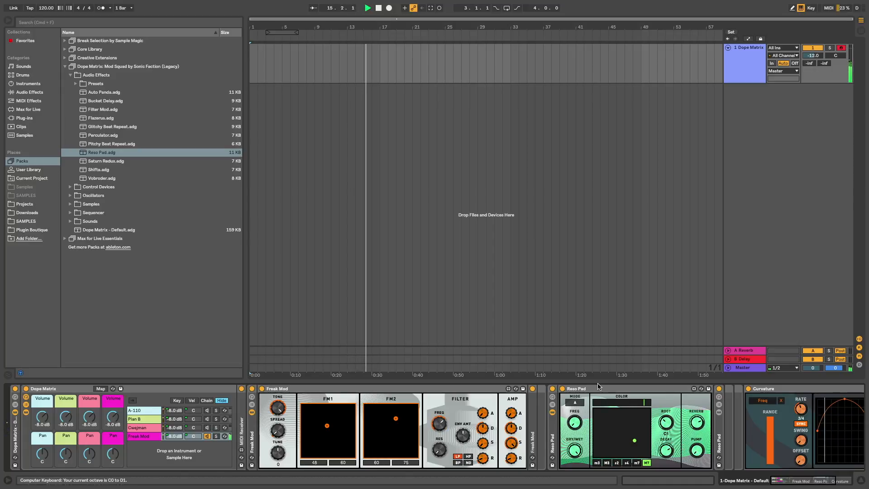
Step: Add the Saturn Redux.adg audio effect after Reso Pad and set its saturation type to MED
{"action": "left_click_drag", "start_coordinate": [101, 162], "coordinate": [734, 430]}
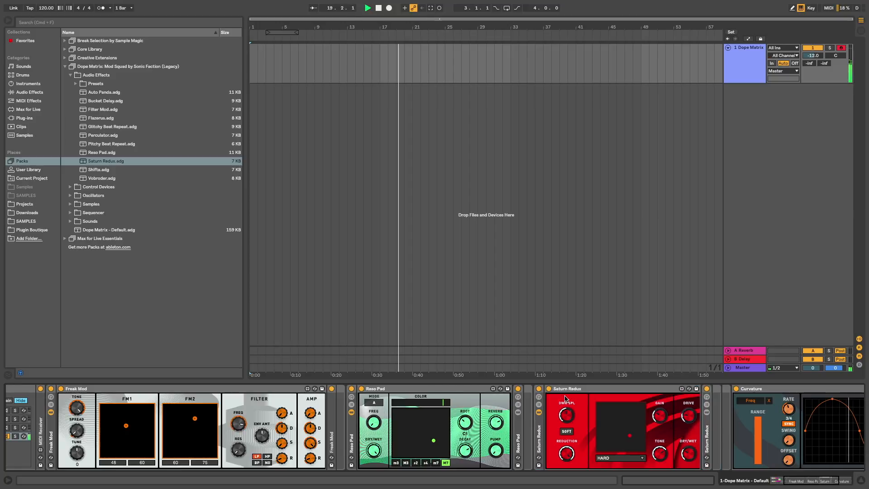
{"action": "left_click", "coordinate": [621, 457]}
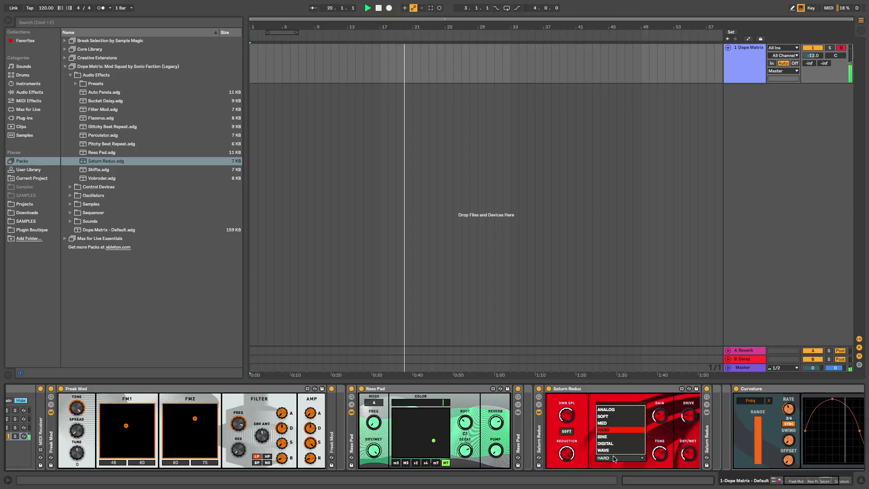
{"action": "left_click", "coordinate": [614, 425]}
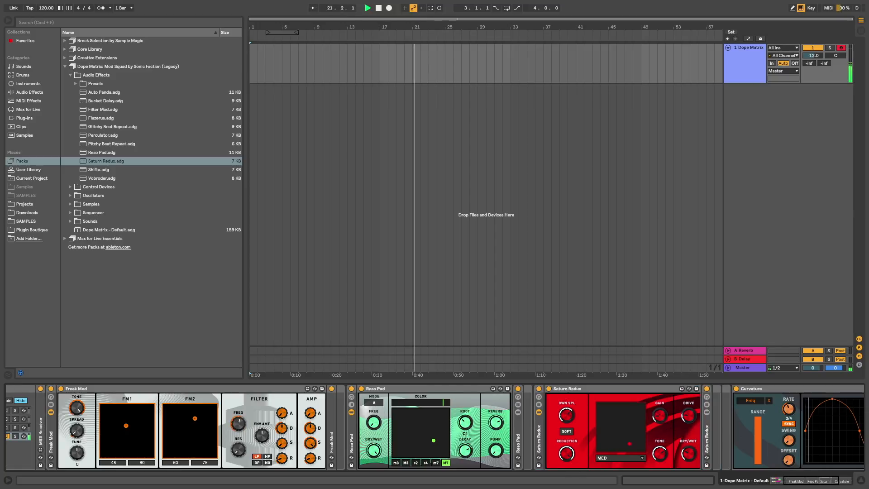